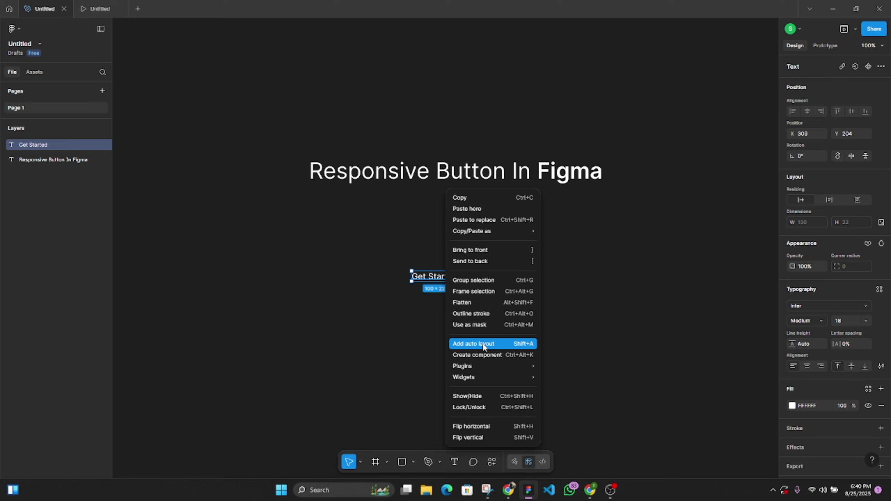
Wrap the "Get Started" text in an auto layout frame and give the frame a black fill (000000)
{"action": "left_click", "coordinate": [483, 344]}
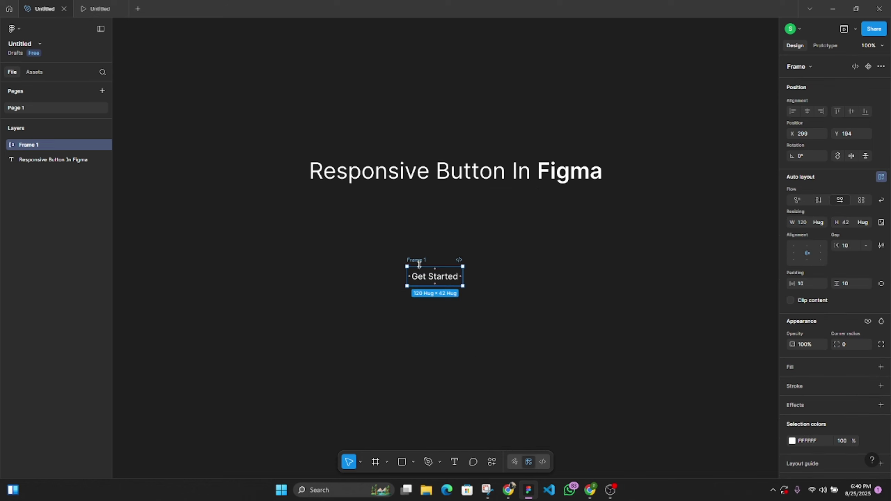
{"action": "left_click", "coordinate": [881, 367]}
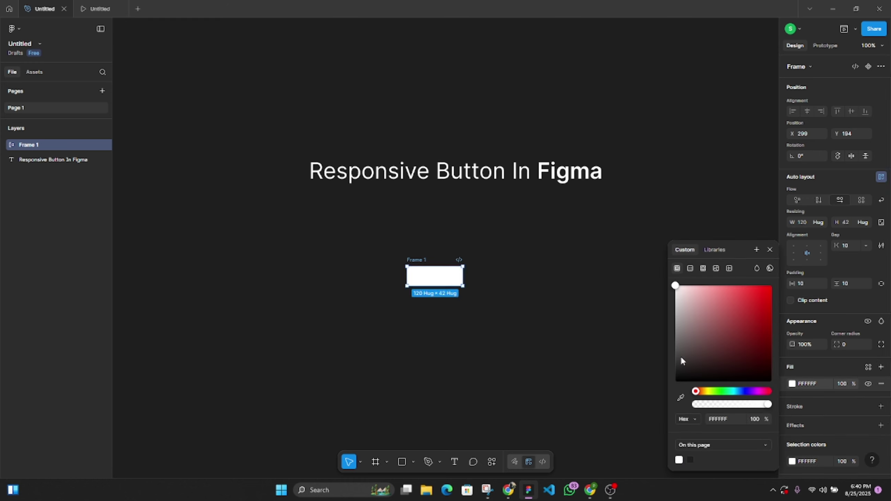
{"action": "left_click_drag", "start_coordinate": [682, 360], "coordinate": [628, 401]}
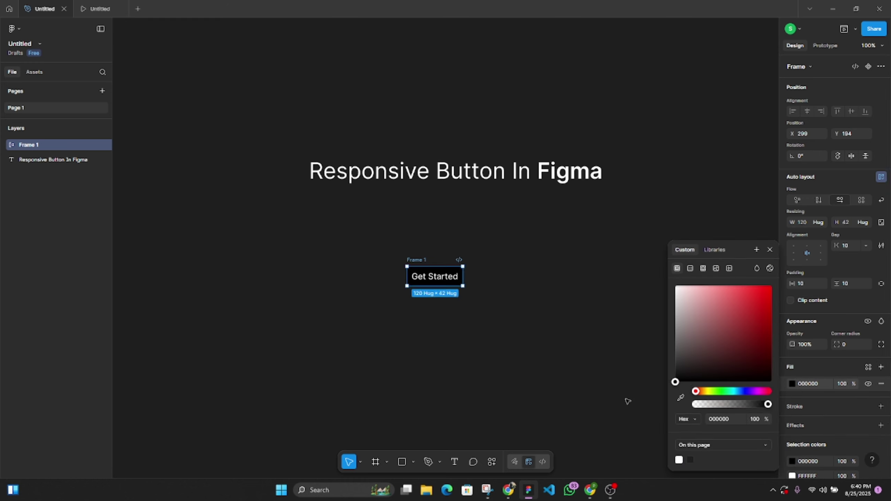
{"action": "left_click", "coordinate": [581, 296]}
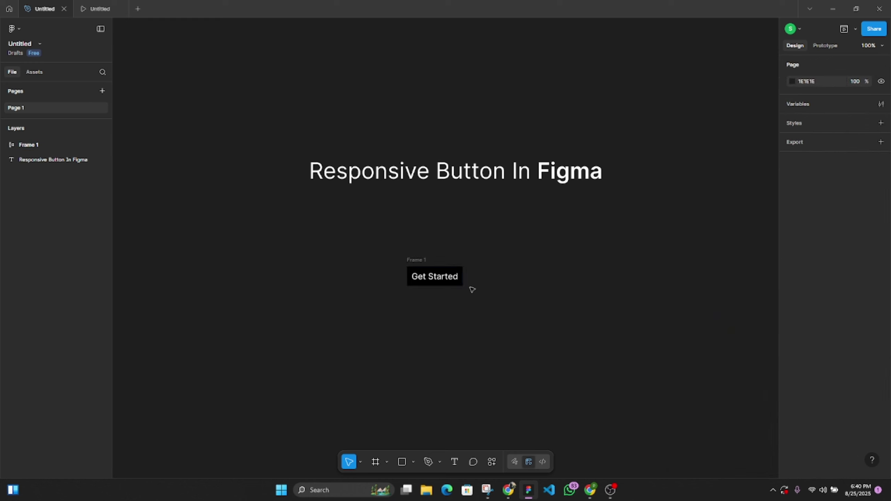
Set the button frame's horizontal padding to 30, vertical padding to 15 and corner radius to 10
{"action": "left_click", "coordinate": [460, 277]}
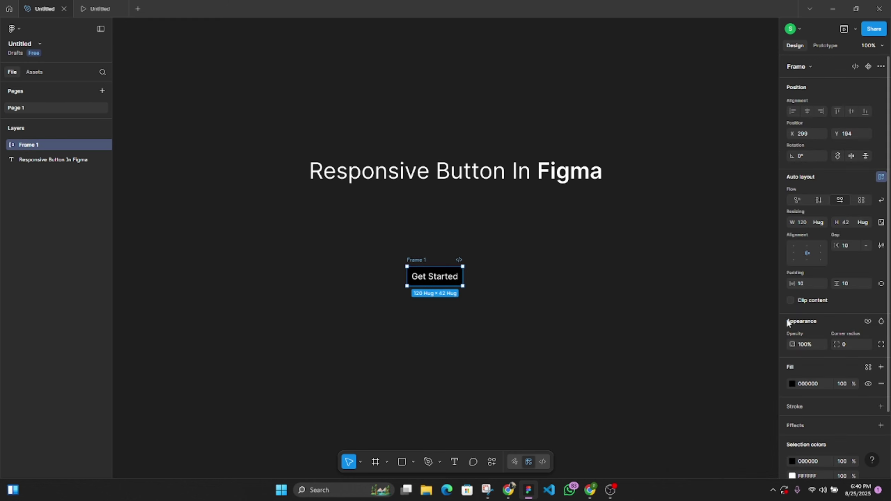
{"action": "left_click_drag", "start_coordinate": [796, 284], "coordinate": [849, 288]}
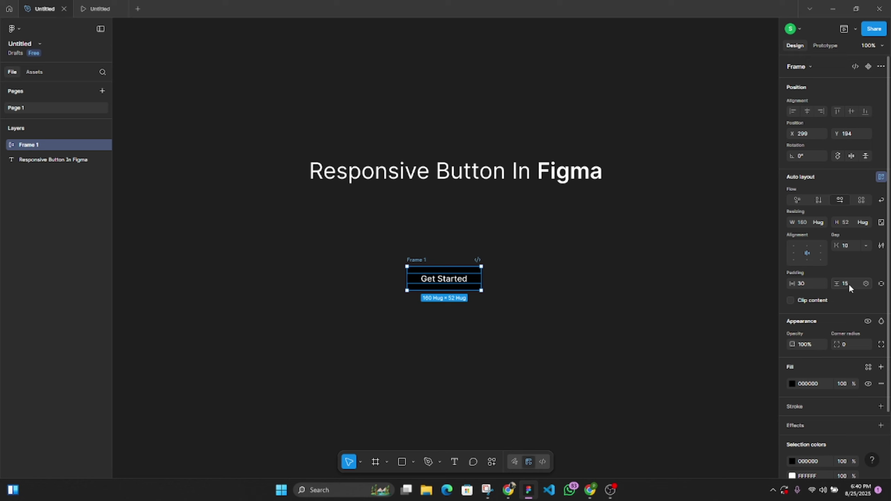
{"action": "left_click", "coordinate": [603, 327]}
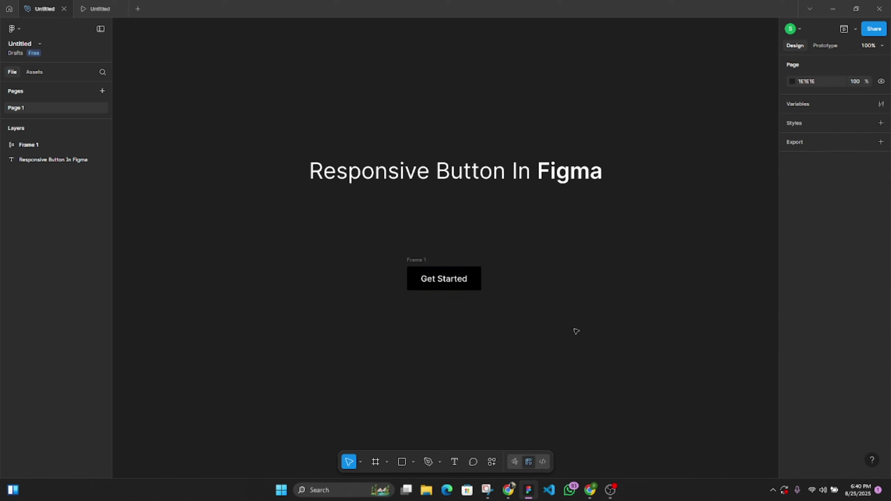
{"action": "left_click", "coordinate": [479, 284]}
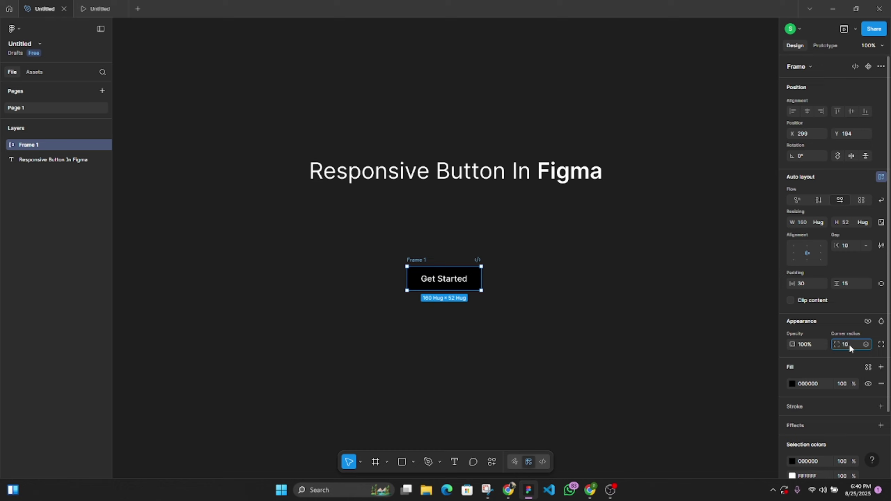
{"action": "left_click", "coordinate": [537, 322]}
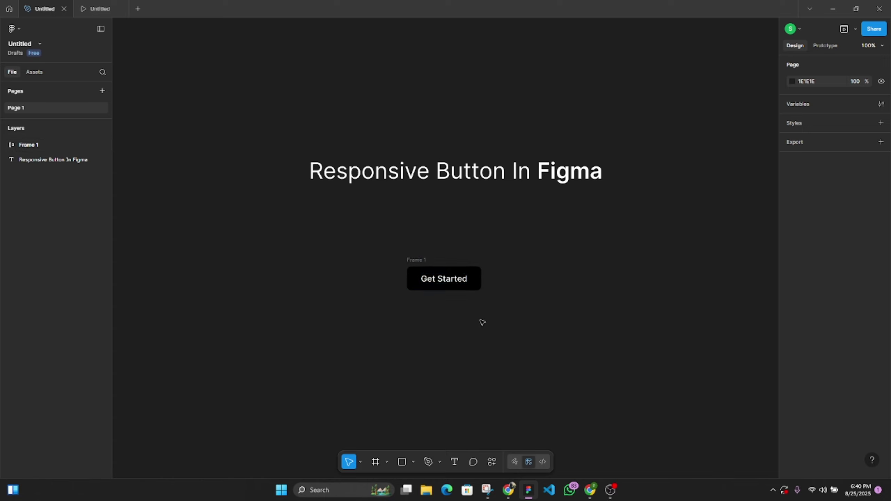
Move the button frame up closer to the heading, to about X 302, Y 140, and convert it into a component
{"action": "left_click_drag", "start_coordinate": [417, 259], "coordinate": [419, 236]}
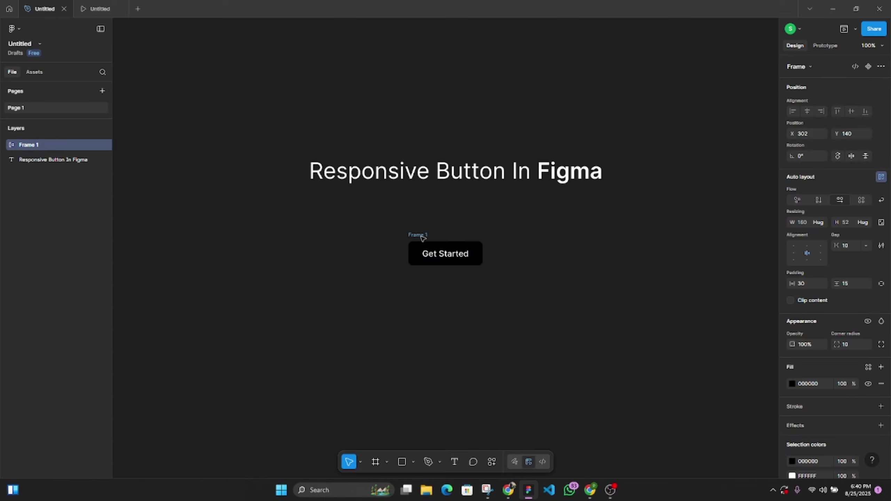
{"action": "left_click", "coordinate": [533, 295]}
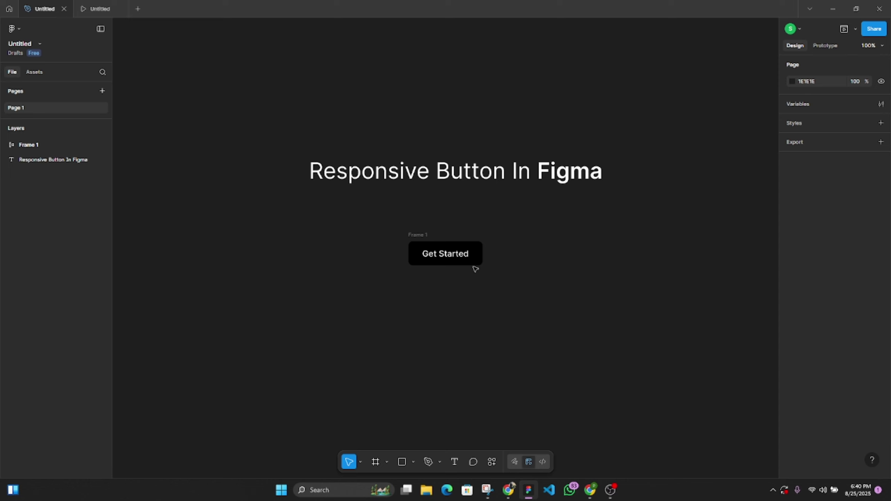
{"action": "left_click", "coordinate": [415, 236]}
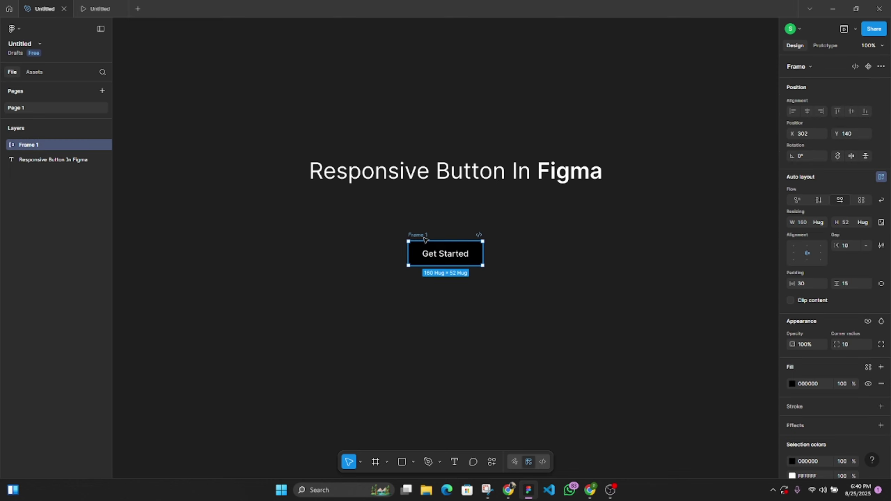
{"action": "left_click", "coordinate": [867, 67]}
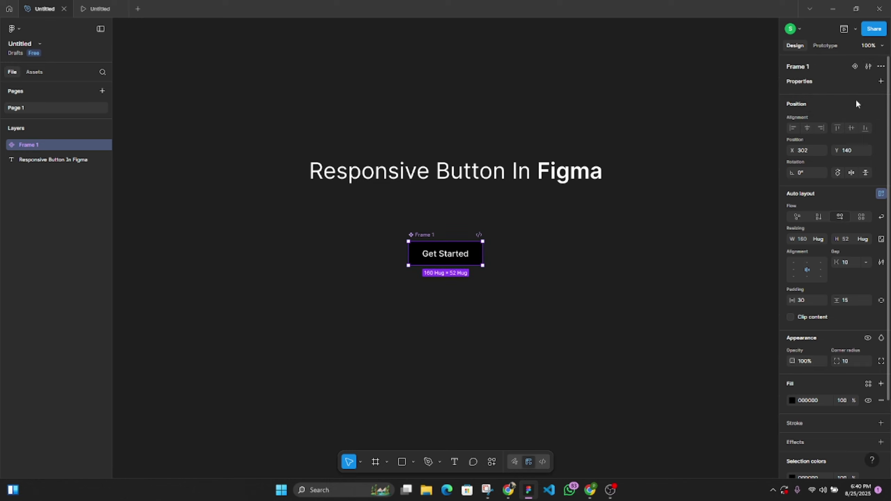
Add a second variant to the button component and set its Property 1 value to "hover state"
{"action": "left_click", "coordinate": [853, 66]}
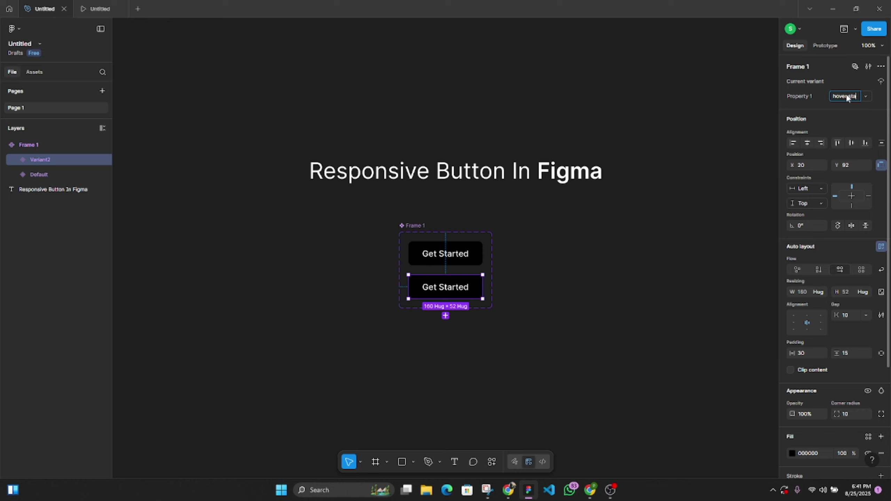
{"action": "left_click", "coordinate": [705, 247]}
{"action": "left_click", "coordinate": [478, 285]}
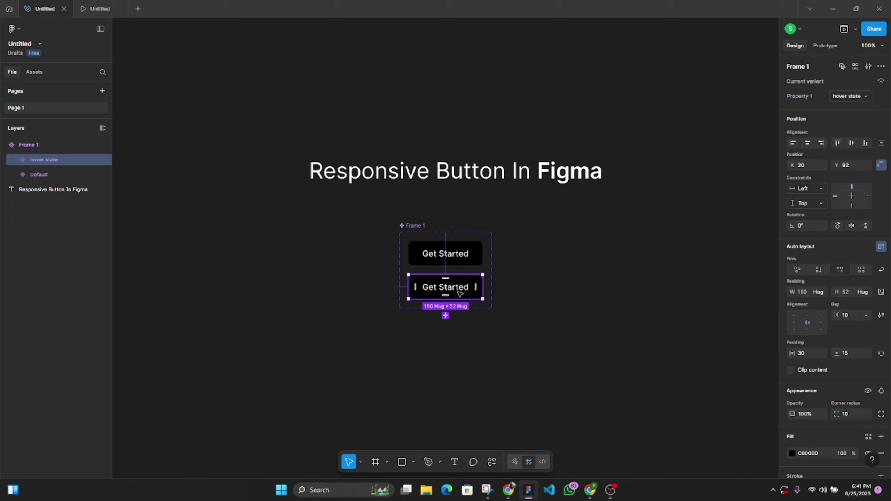
{"action": "left_click", "coordinate": [446, 255]}
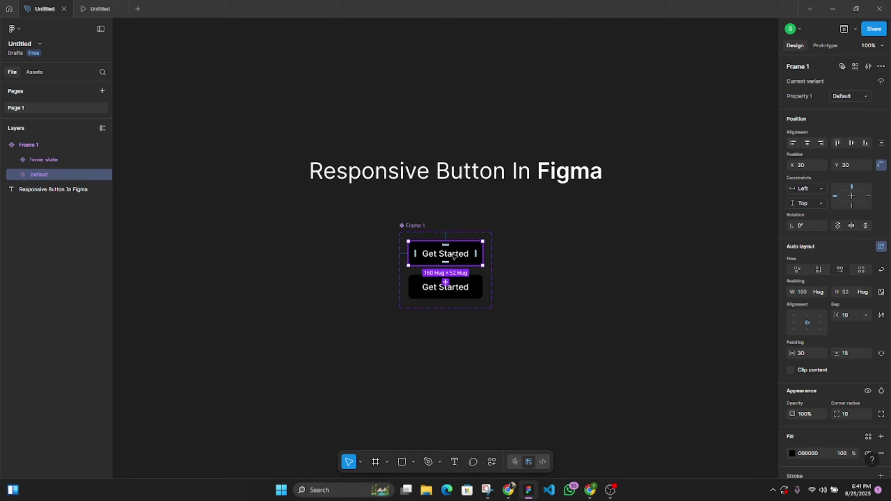
Add a white (FFFFFF) stroke with a weight of 2 to the hover state variant
{"action": "left_click", "coordinate": [458, 289]}
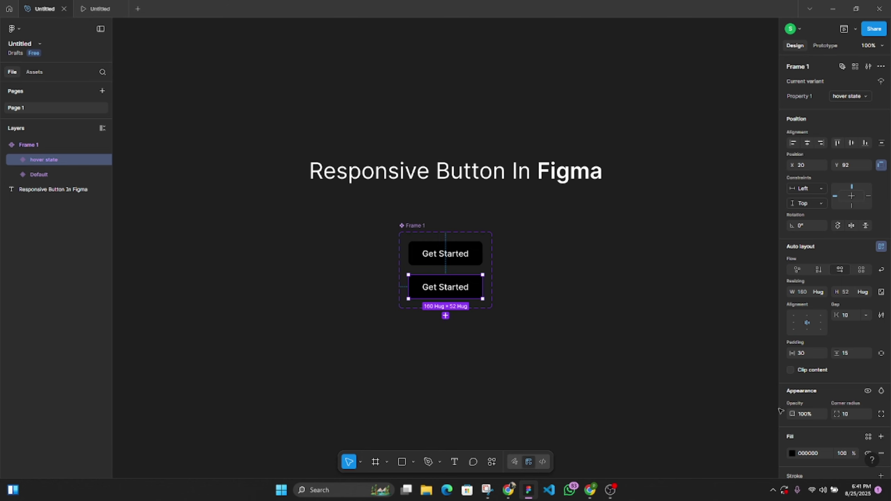
{"action": "scroll", "coordinate": [849, 410], "scroll_direction": "down", "scroll_amount": 3}
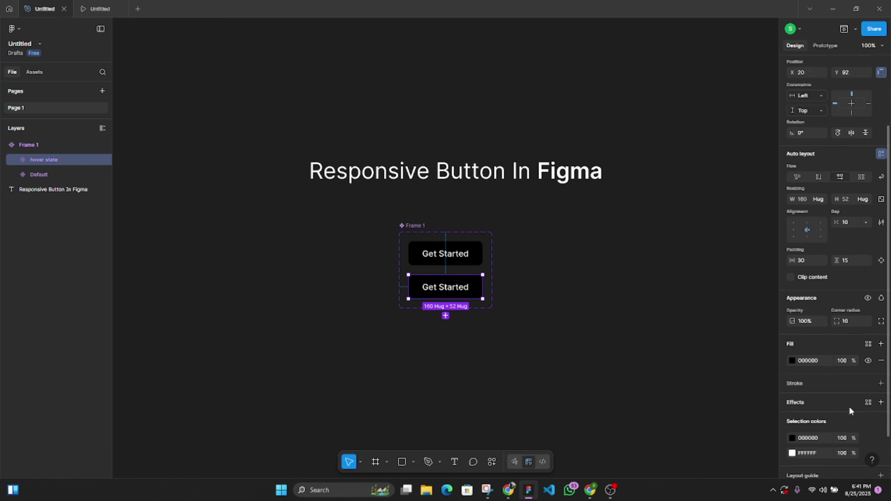
{"action": "left_click", "coordinate": [880, 383]}
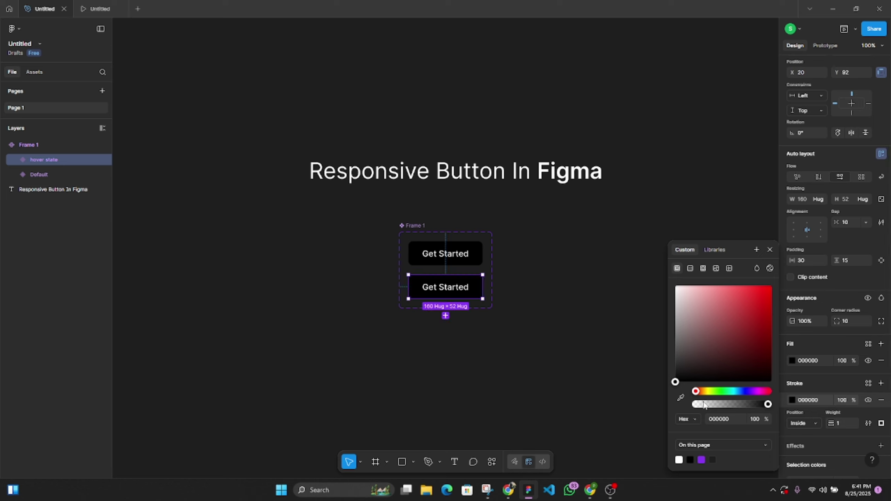
{"action": "left_click", "coordinate": [679, 460]}
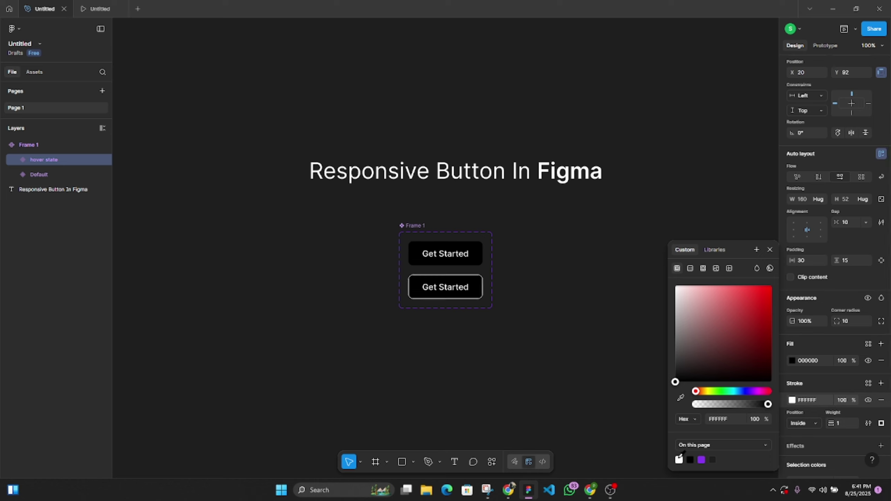
{"action": "left_click", "coordinate": [839, 423]}
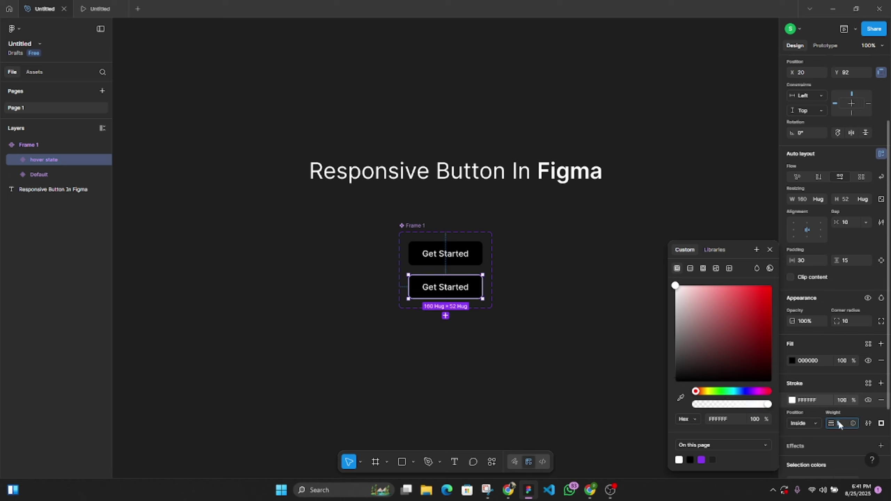
{"action": "key", "text": "Return"}
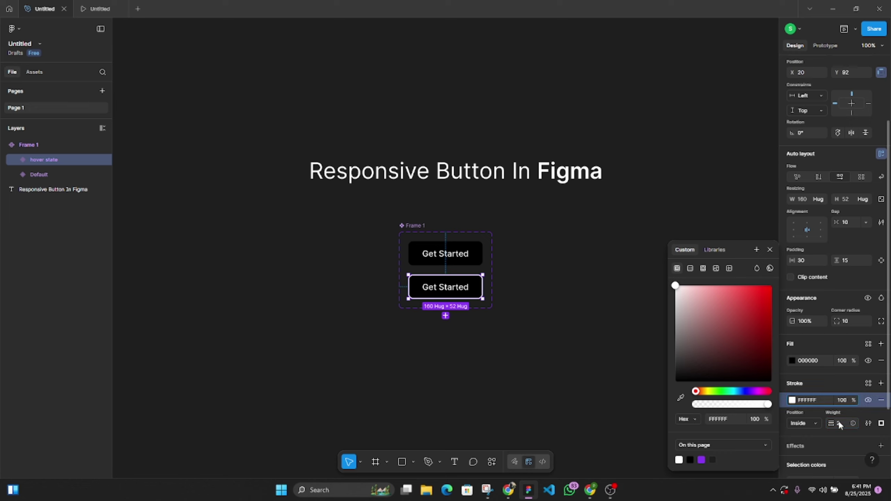
{"action": "left_click", "coordinate": [581, 347]}
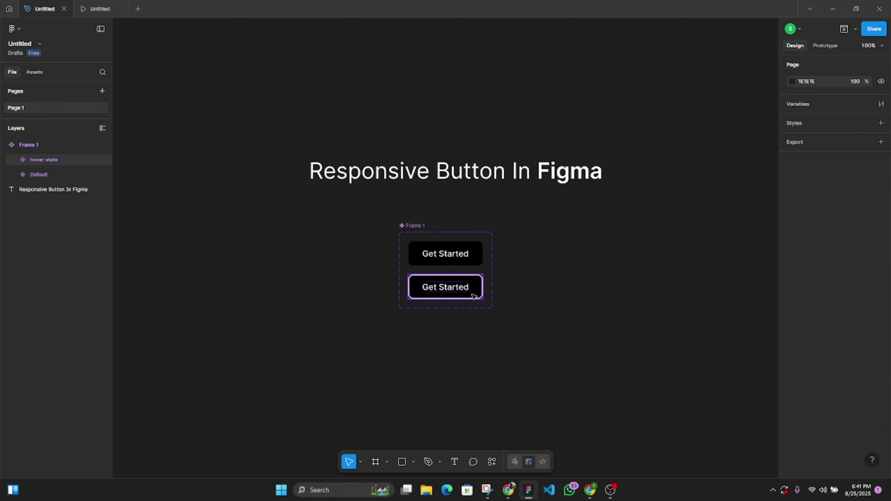
Add a drop shadow to the hover state variant with X position 4 and blur 10
{"action": "left_click", "coordinate": [475, 295]}
{"action": "scroll", "coordinate": [825, 370], "scroll_direction": "down", "scroll_amount": 3}
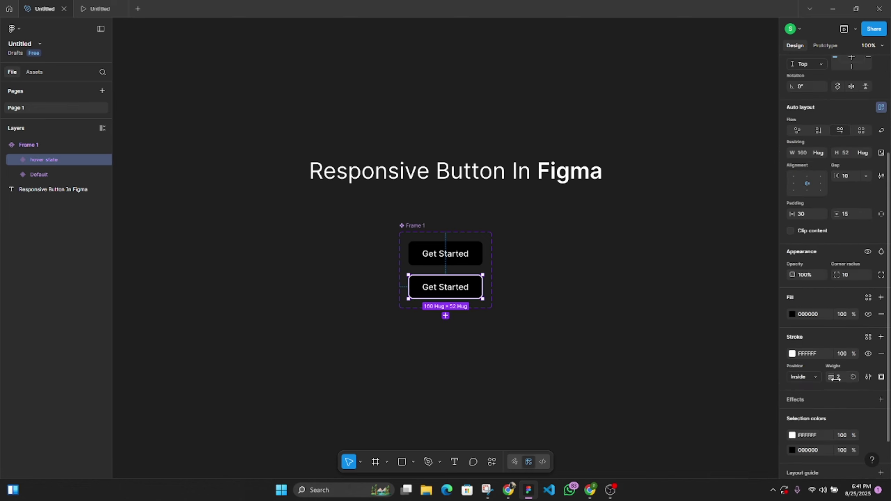
{"action": "scroll", "coordinate": [825, 383], "scroll_direction": "down", "scroll_amount": 2}
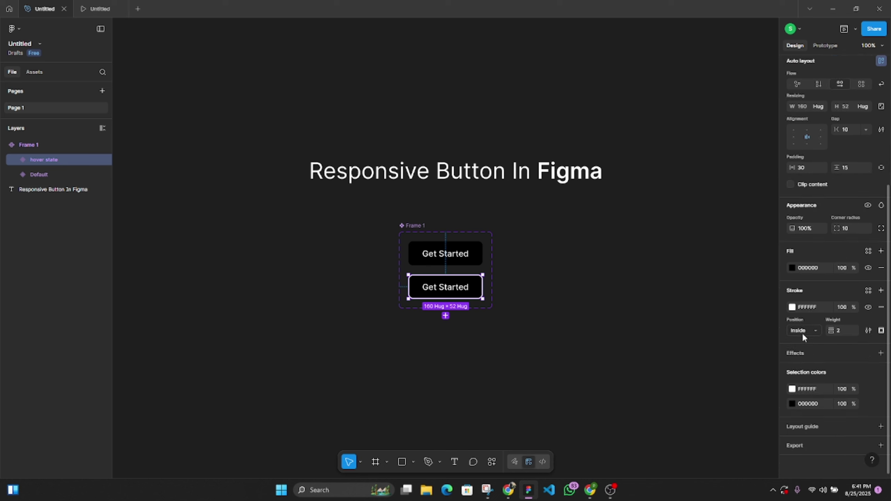
{"action": "left_click", "coordinate": [880, 353]}
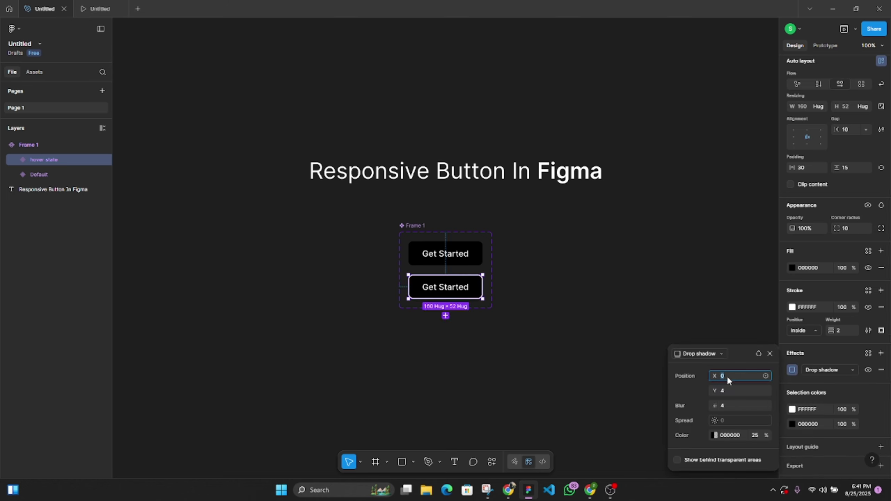
{"action": "left_click", "coordinate": [724, 407]}
{"action": "type", "text": "1"}
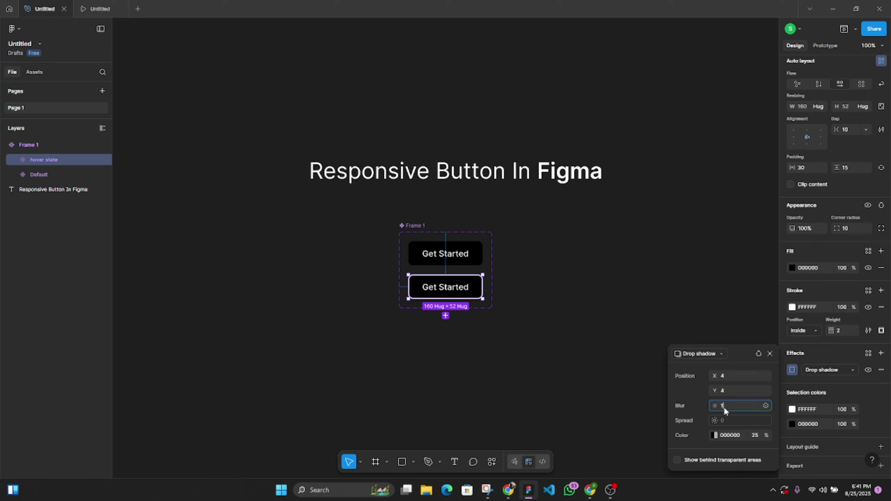
{"action": "type", "text": "0"}
{"action": "left_click", "coordinate": [614, 329]}
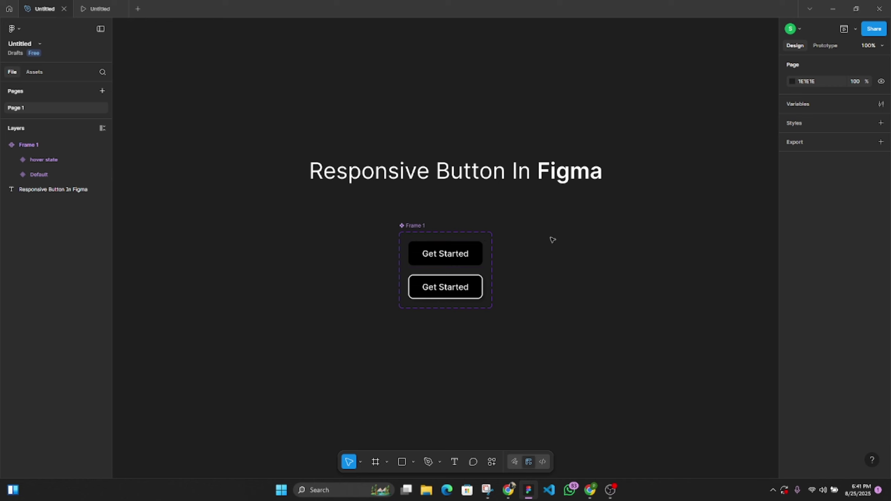
Create a prototype interaction from the Default variant to the hover state variant, triggered While hovering with Smart animate
{"action": "left_click", "coordinate": [437, 262]}
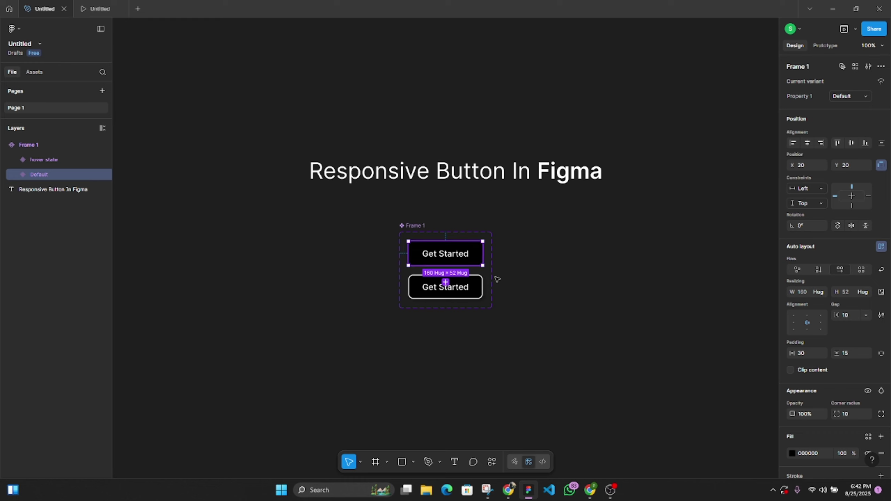
{"action": "left_click", "coordinate": [830, 46]}
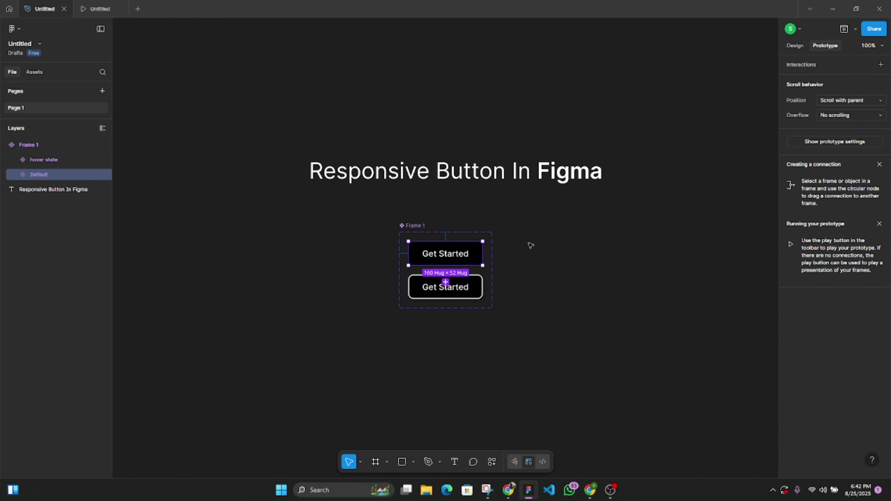
{"action": "left_click_drag", "start_coordinate": [448, 267], "coordinate": [451, 290]}
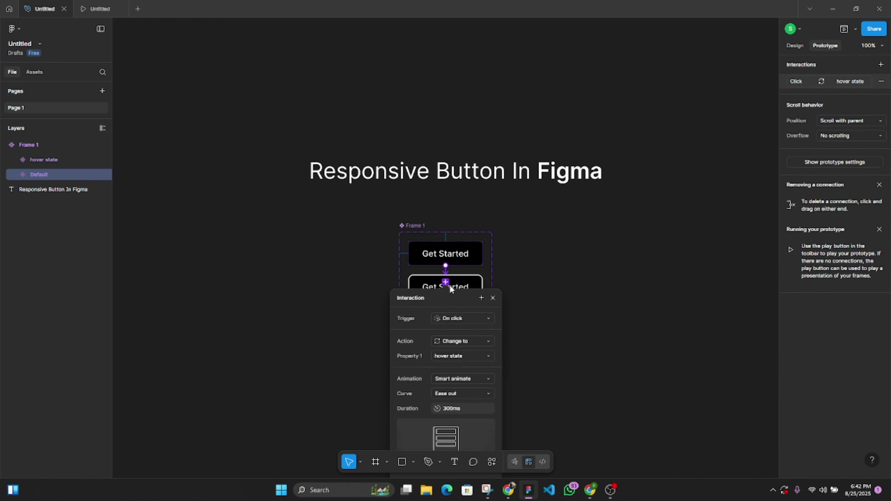
{"action": "left_click", "coordinate": [465, 320]}
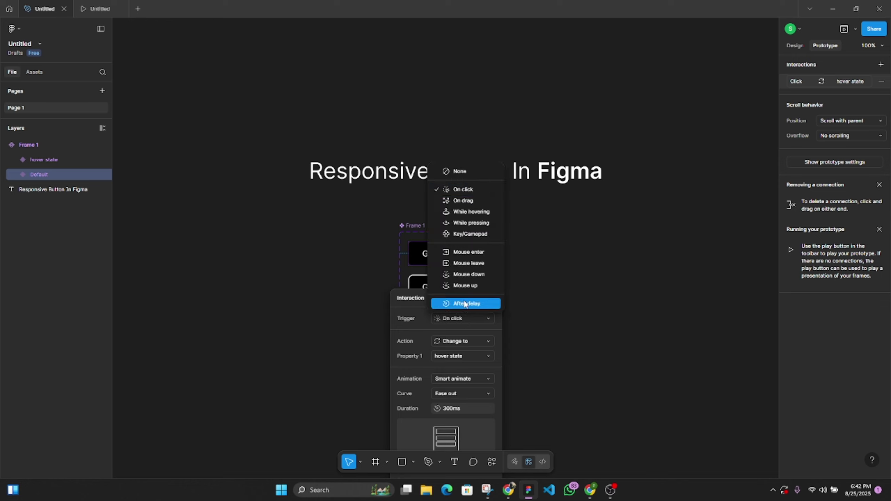
{"action": "left_click", "coordinate": [479, 211]}
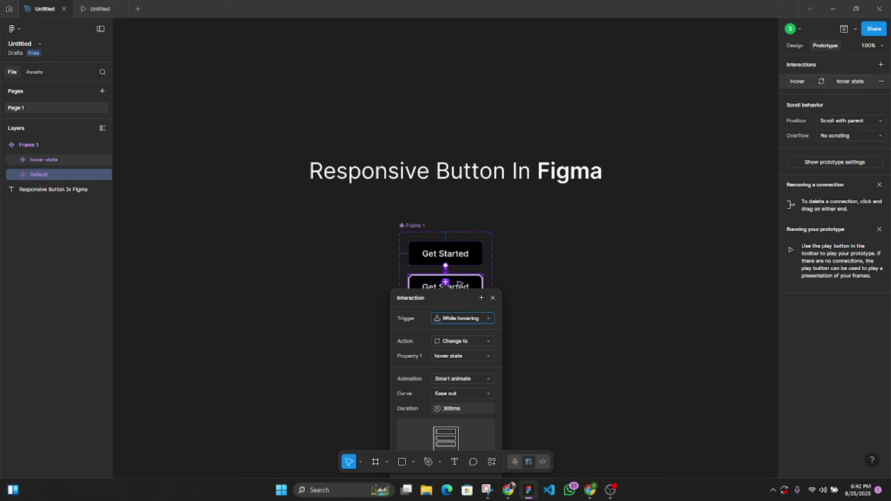
{"action": "left_click", "coordinate": [465, 380]}
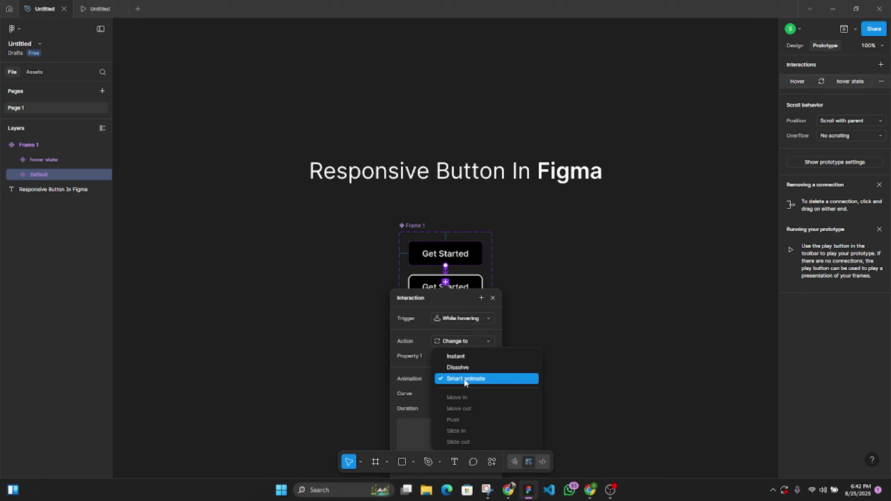
{"action": "left_click", "coordinate": [465, 379]}
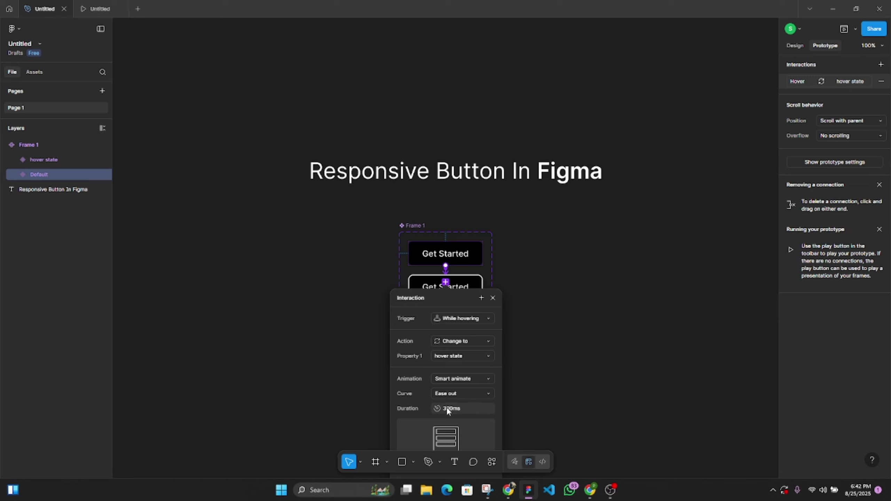
Draw a frame about 420 × 282 beside the Get Started component set
{"action": "left_click", "coordinate": [572, 295]}
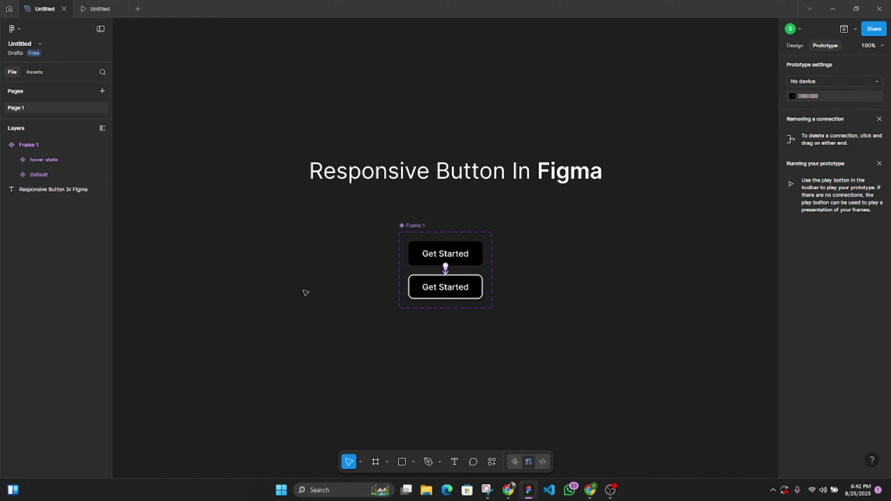
{"action": "left_click", "coordinate": [375, 462]}
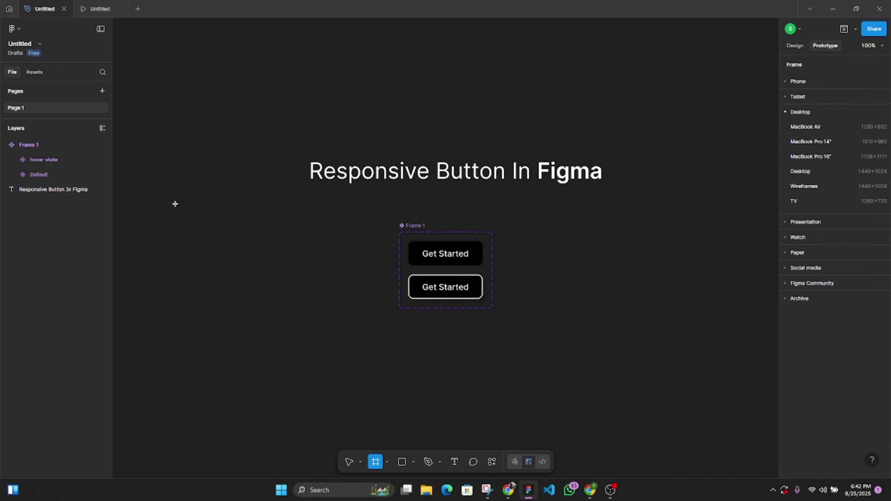
{"action": "left_click_drag", "start_coordinate": [161, 199], "coordinate": [356, 329]}
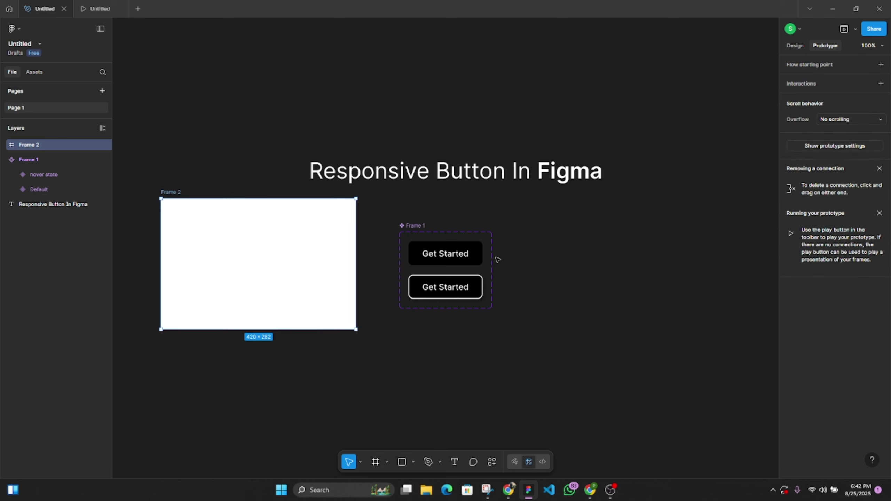
Place an instance of the Get Started component from this file's assets near the middle of the new white frame
{"action": "left_click", "coordinate": [35, 73]}
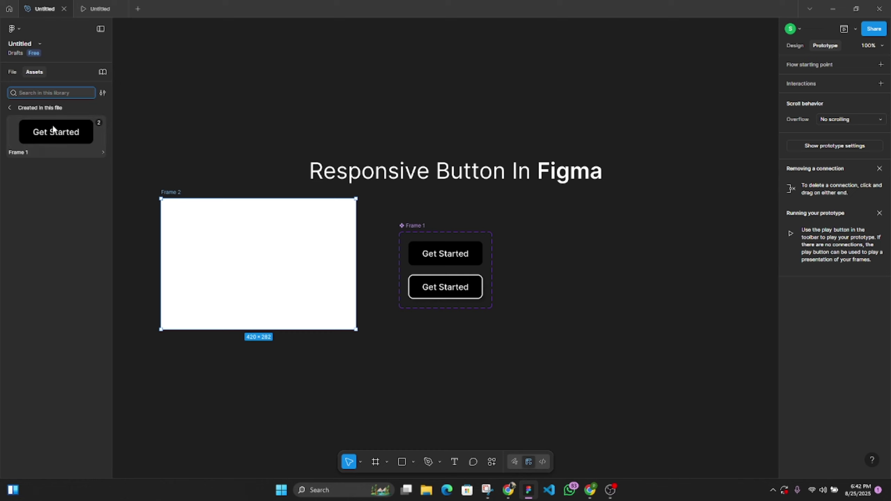
{"action": "left_click", "coordinate": [10, 108]}
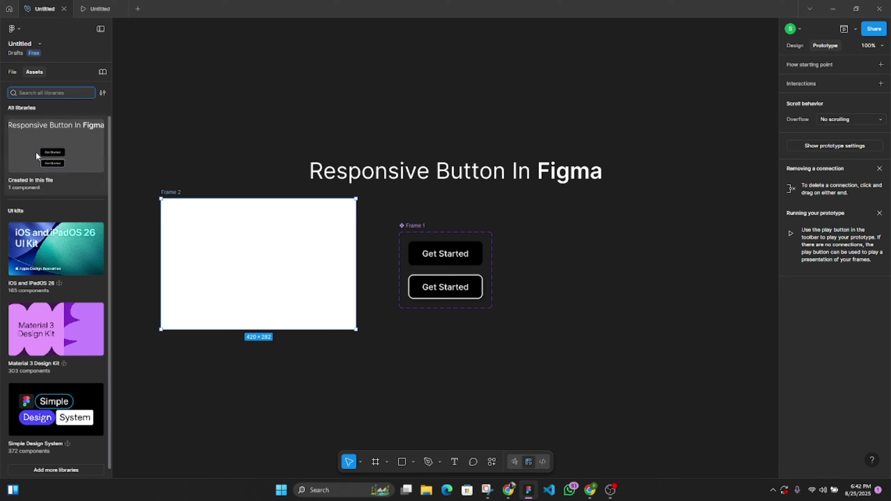
{"action": "left_click", "coordinate": [31, 133]}
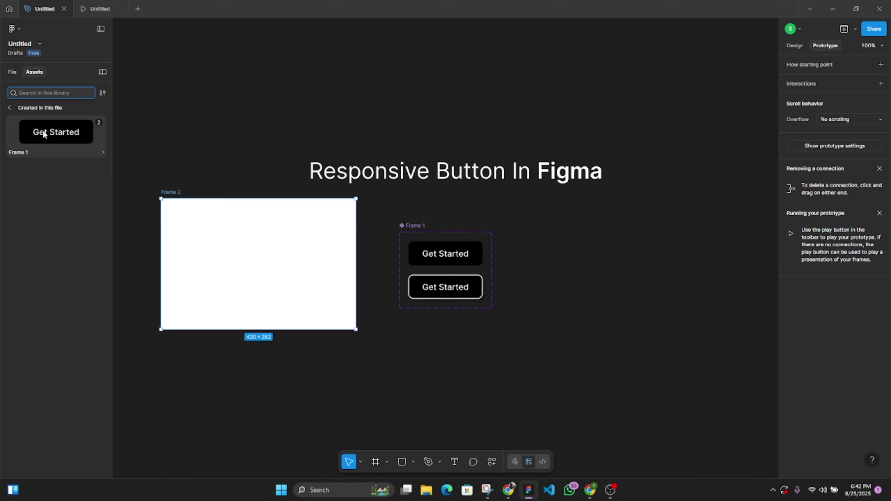
{"action": "left_click_drag", "start_coordinate": [40, 134], "coordinate": [243, 276]}
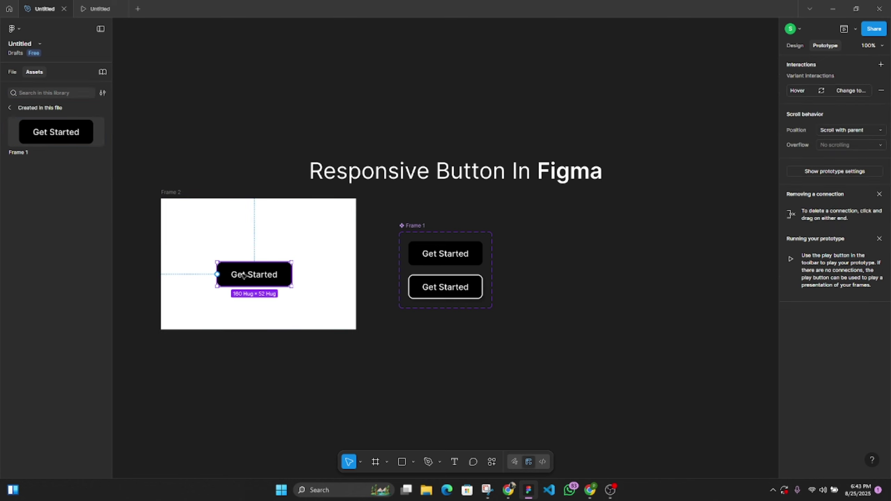
{"action": "left_click", "coordinate": [794, 45]}
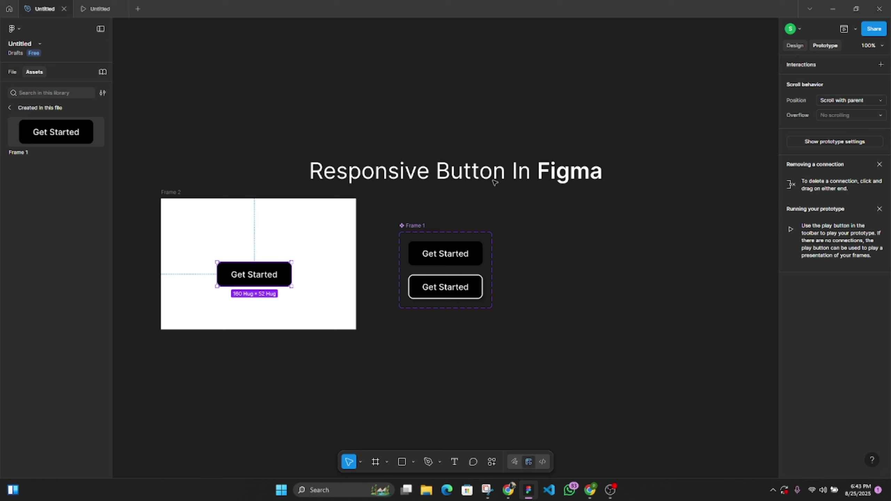
{"action": "left_click_drag", "start_coordinate": [267, 282], "coordinate": [259, 271]}
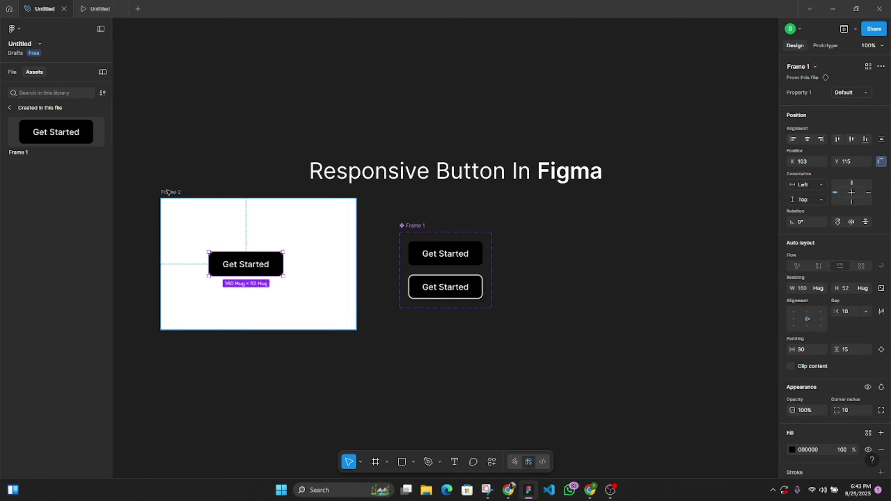
Present the white frame as a prototype to check the button's hover effect, and return to the design file
{"action": "left_click", "coordinate": [168, 192]}
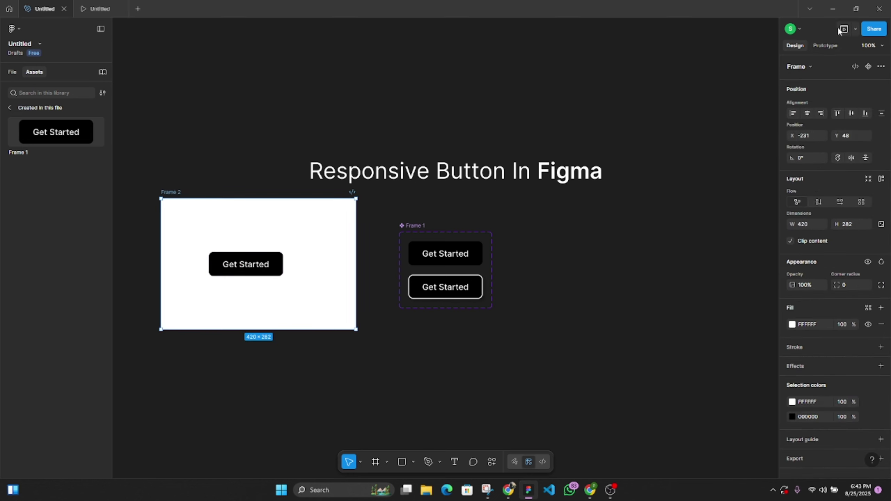
{"action": "left_click", "coordinate": [856, 29]}
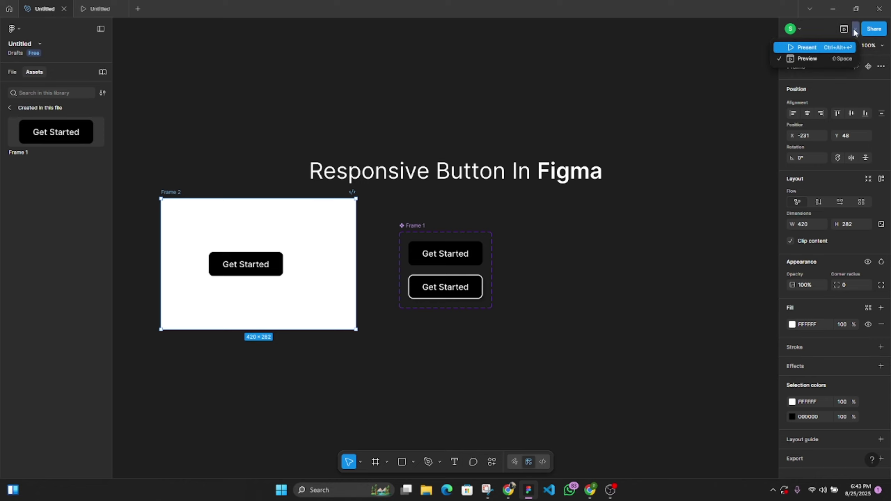
{"action": "left_click", "coordinate": [813, 47]}
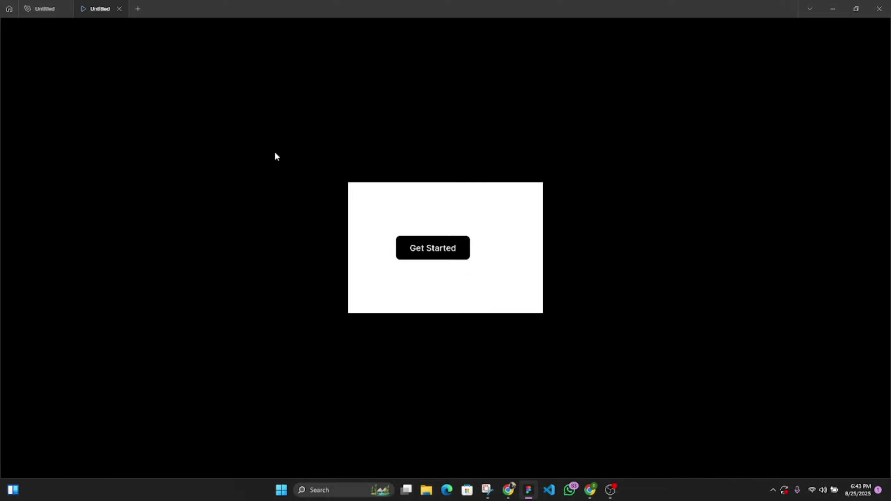
{"action": "left_click", "coordinate": [45, 8]}
Add a "Book Now" text in the empty canvas area below the Get Started component set
{"action": "scroll", "coordinate": [508, 340], "scroll_direction": "down", "scroll_amount": 3}
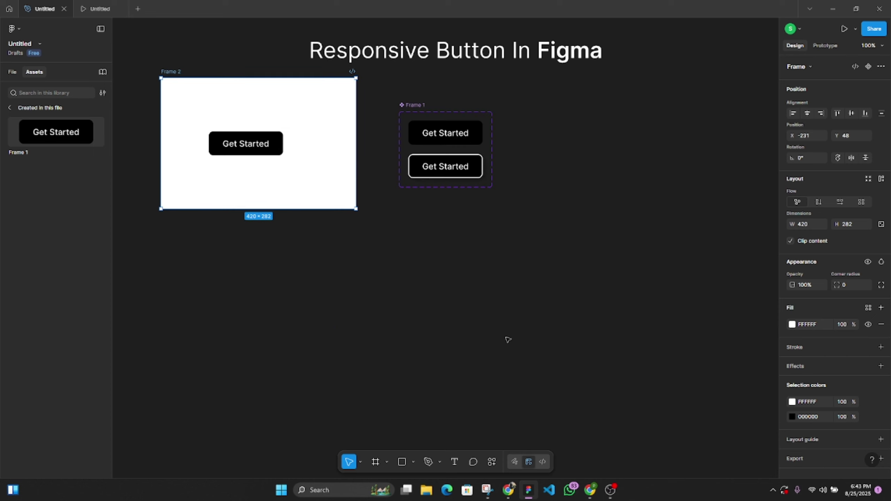
{"action": "key", "text": "t"}
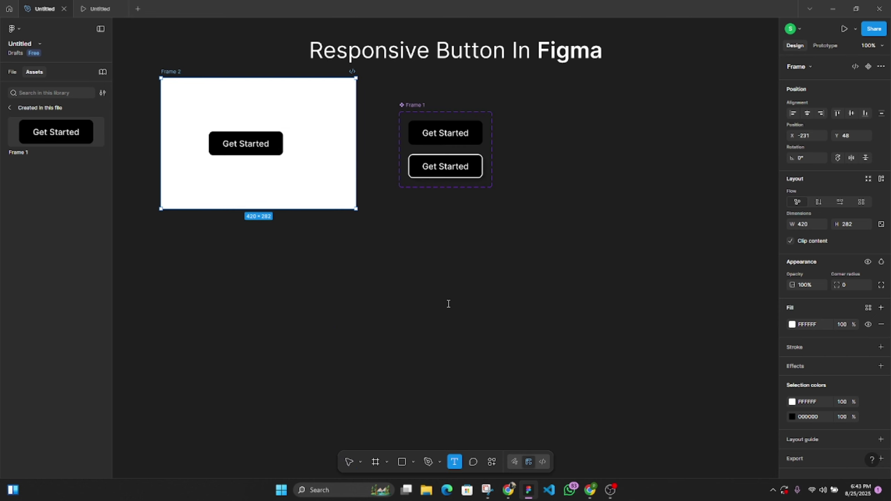
{"action": "left_click", "coordinate": [447, 304]}
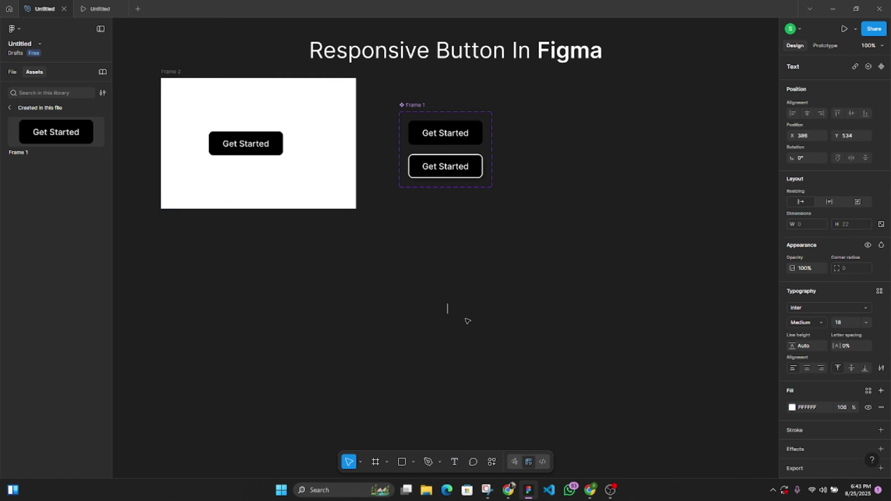
{"action": "type", "text": "Book Now"}
{"action": "key", "text": "Escape"}
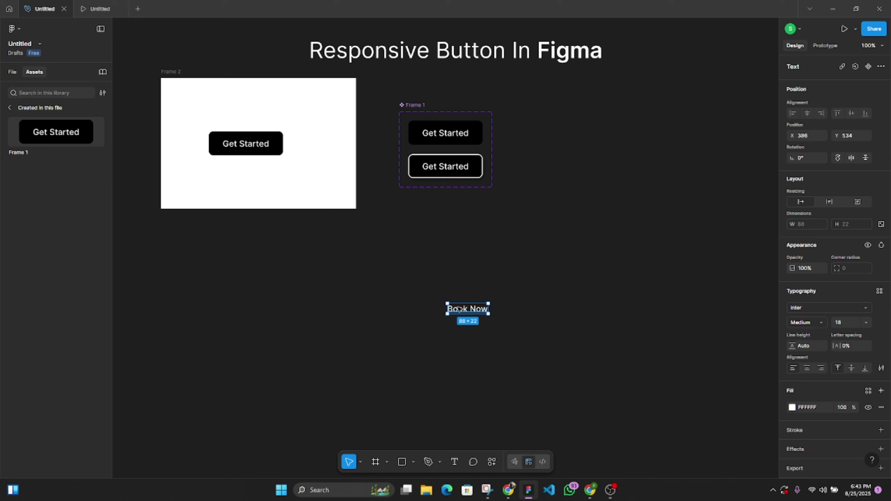
Add auto layout to the Book Now text with horizontal and vertical padding of 20
{"action": "right_click", "coordinate": [462, 313]}
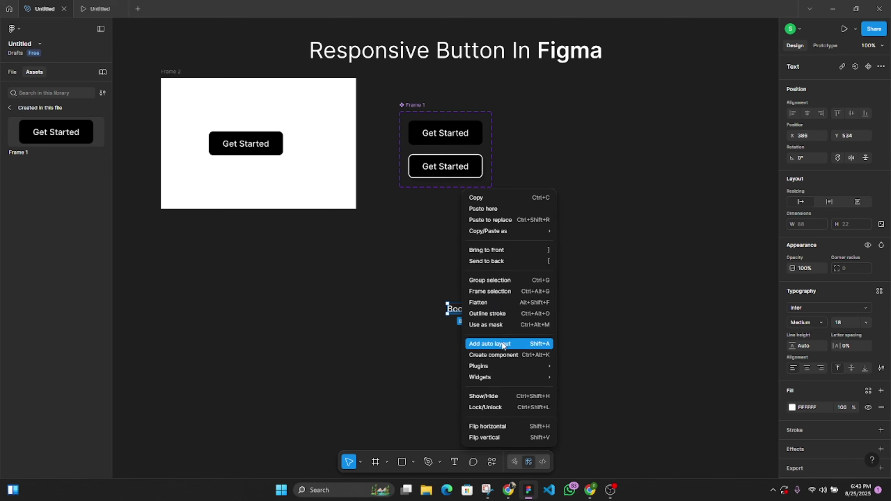
{"action": "left_click", "coordinate": [480, 344]}
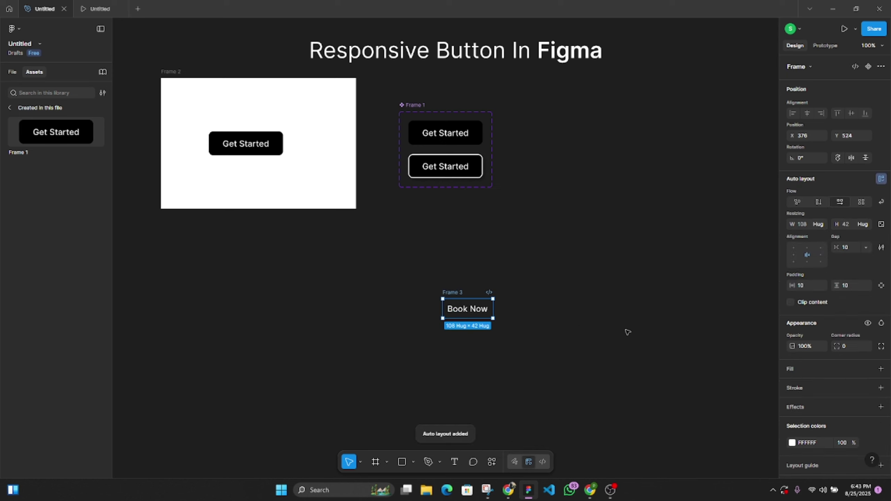
{"action": "left_click_drag", "start_coordinate": [792, 287], "coordinate": [847, 286]}
{"action": "left_click", "coordinate": [847, 289]}
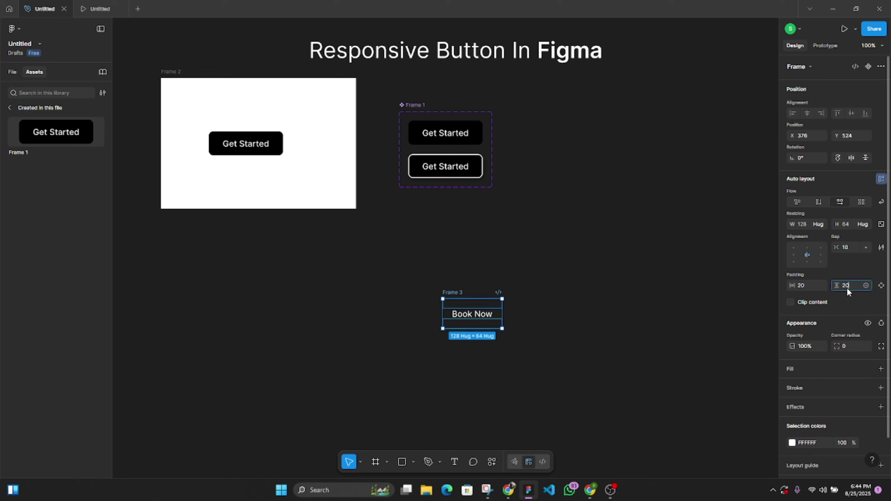
{"action": "left_click", "coordinate": [573, 356]}
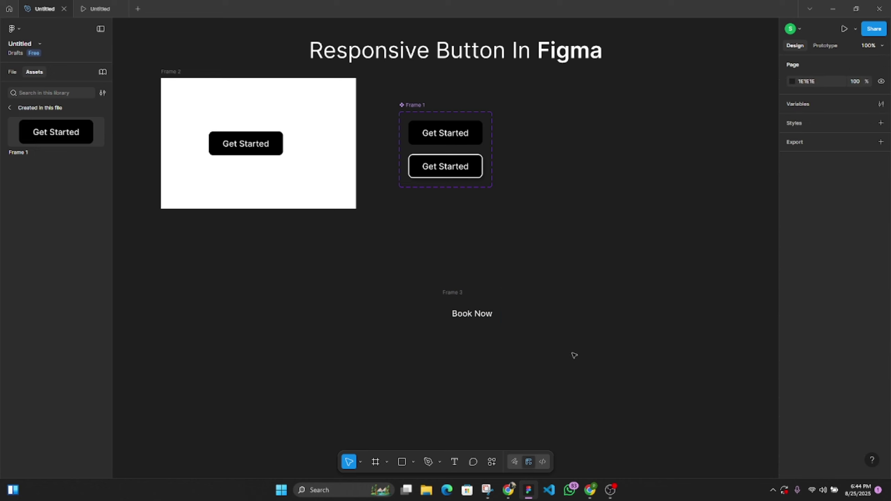
Add a dark red (870101) fill to the Book Now frame
{"action": "left_click", "coordinate": [464, 294]}
{"action": "left_click", "coordinate": [880, 367]}
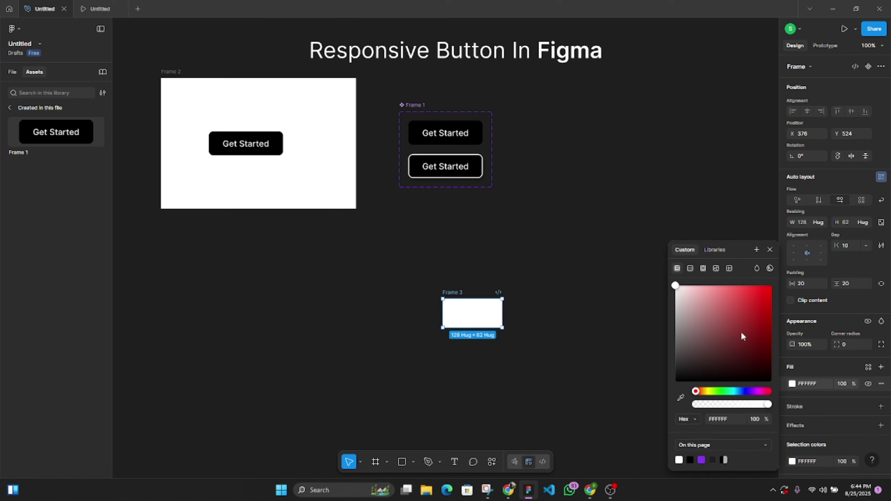
{"action": "left_click_drag", "start_coordinate": [740, 330], "coordinate": [772, 338]}
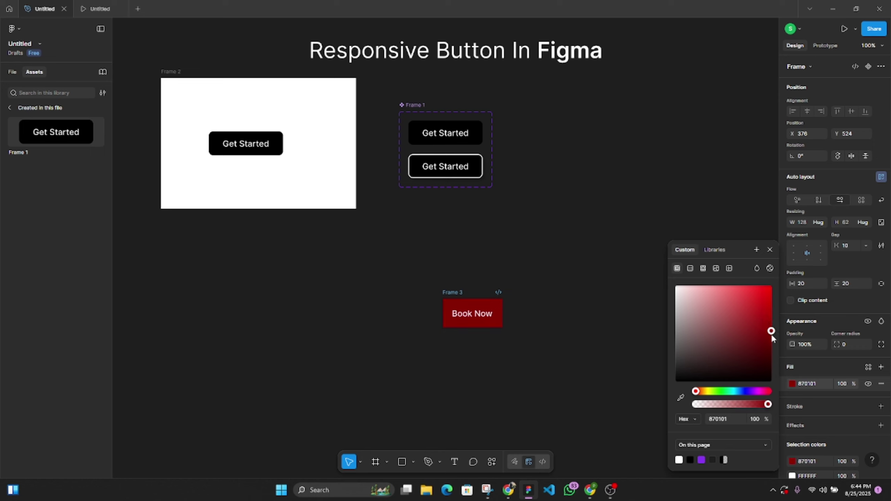
{"action": "left_click", "coordinate": [584, 363]}
Set the Book Now frame's corner radius to 10
{"action": "left_click", "coordinate": [485, 320]}
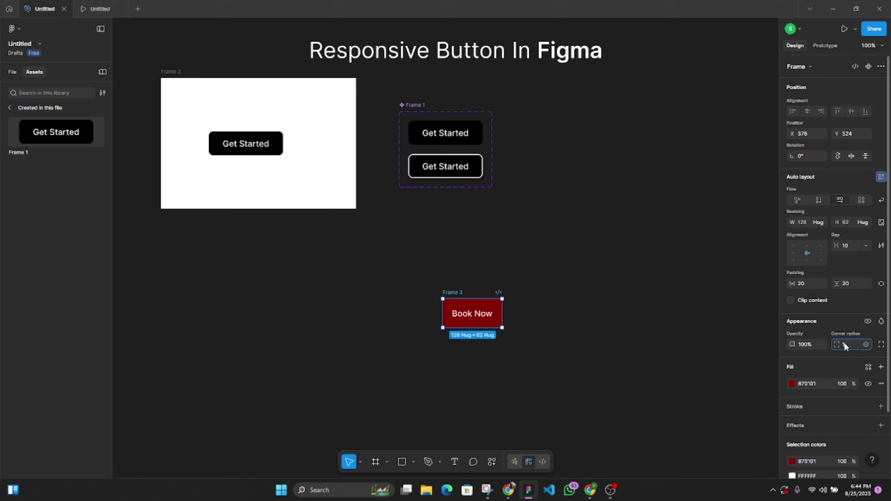
{"action": "type", "text": "10"}
{"action": "key", "text": "Return"}
{"action": "left_click", "coordinate": [675, 368]}
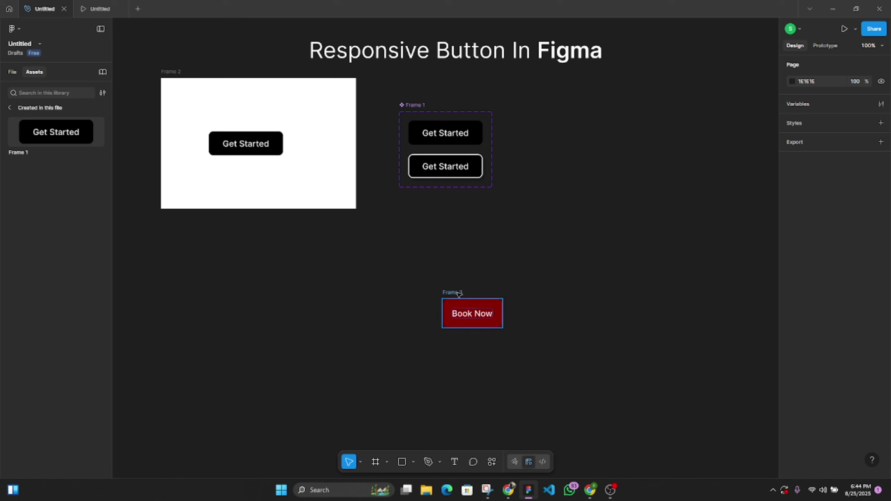
Move the Book Now button up closer to the Get Started component set and convert it into a component
{"action": "left_click_drag", "start_coordinate": [460, 295], "coordinate": [453, 249]}
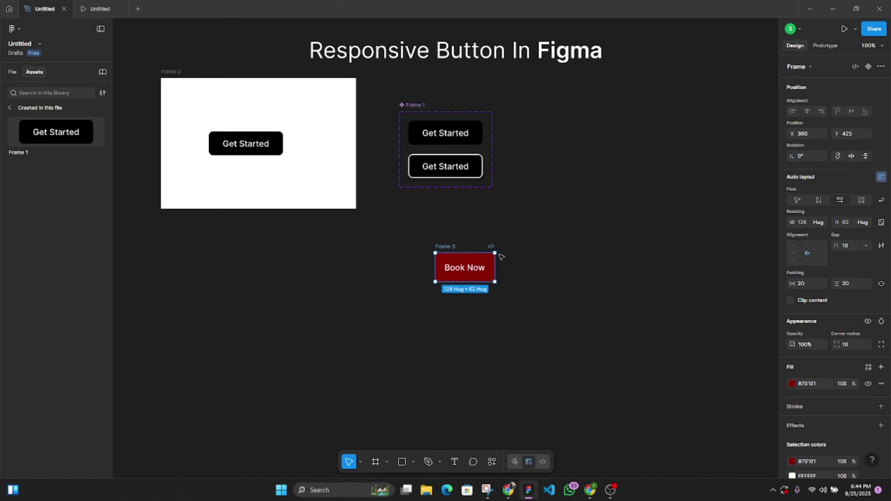
{"action": "left_click", "coordinate": [868, 66]}
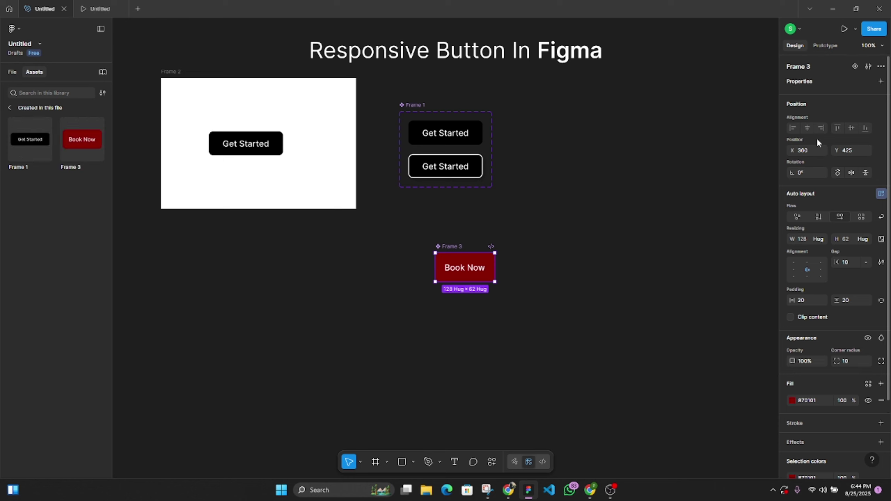
Add a second variant to the Book Now component and set its Property 1 value to "hover state"
{"action": "left_click", "coordinate": [854, 67]}
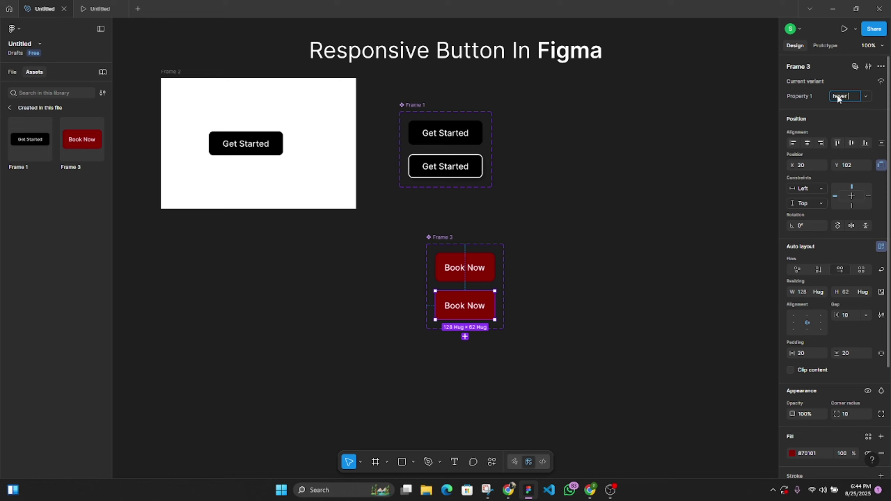
{"action": "left_click", "coordinate": [837, 99]}
{"action": "type", "text": "hover state"}
{"action": "left_click", "coordinate": [680, 245]}
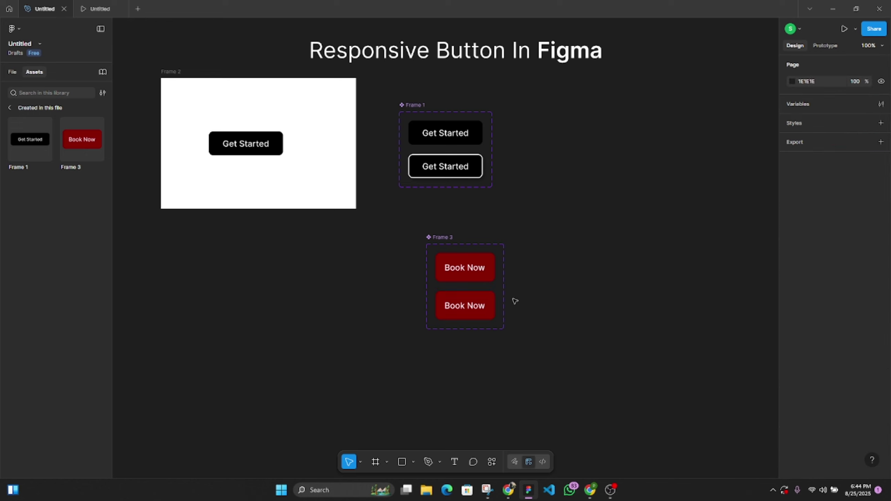
Change the fill of the Book Now hover state variant to a darker red (4E0202)
{"action": "left_click", "coordinate": [492, 312]}
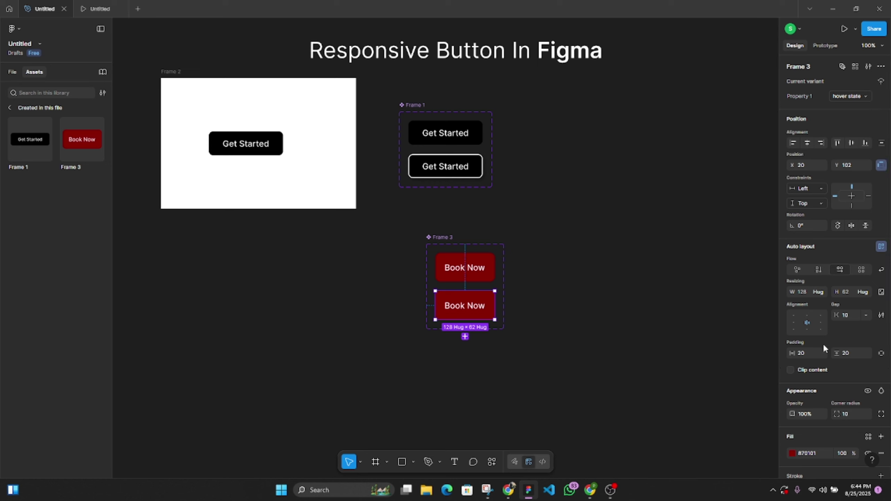
{"action": "scroll", "coordinate": [826, 390], "scroll_direction": "down", "scroll_amount": 3}
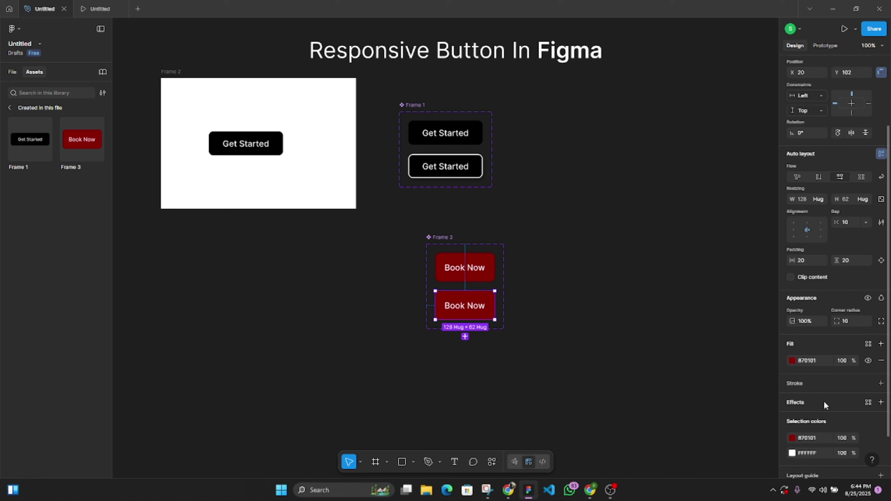
{"action": "left_click", "coordinate": [791, 361]}
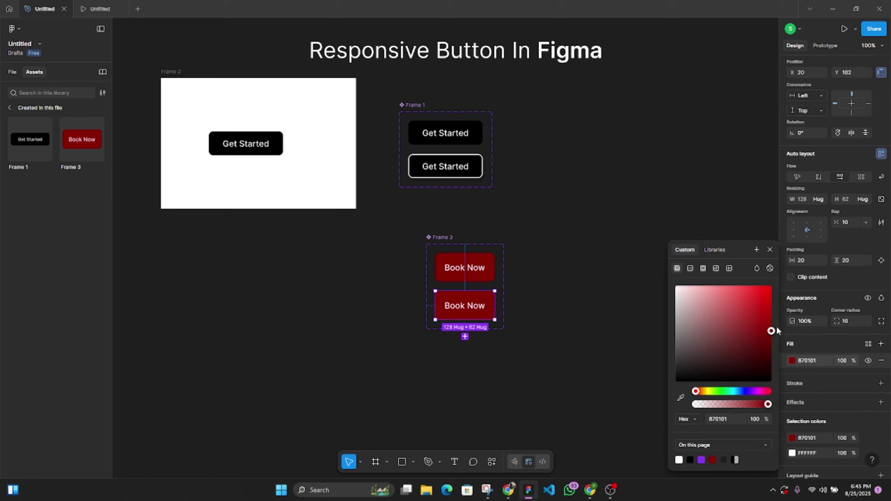
{"action": "left_click_drag", "start_coordinate": [773, 337], "coordinate": [770, 358]}
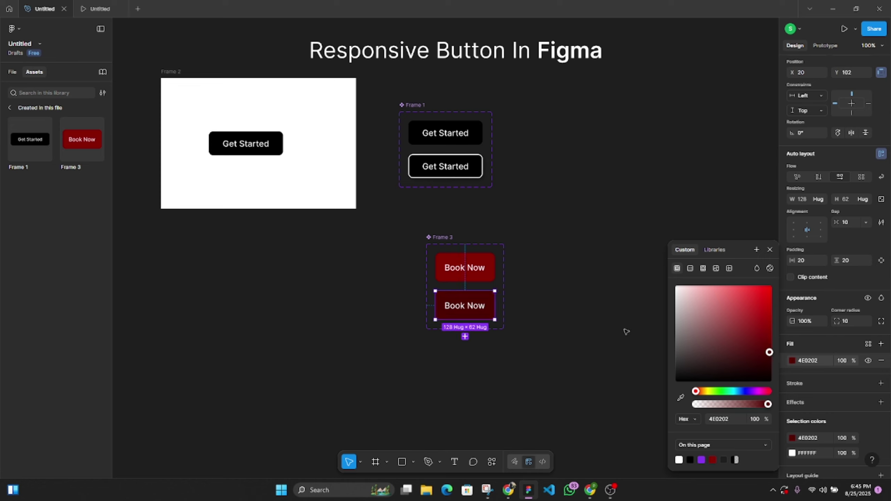
{"action": "left_click", "coordinate": [527, 273]}
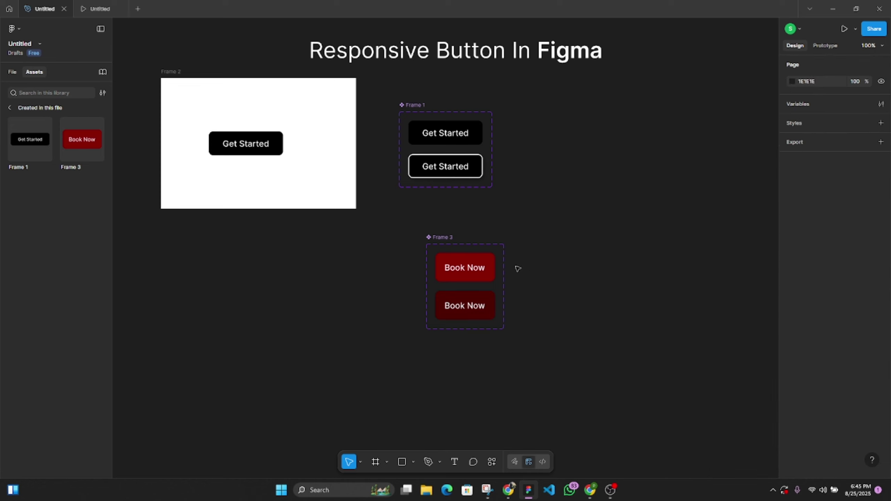
Connect the default Book Now variant to its hover state variant with a While hovering, Change to interaction using Smart animate
{"action": "left_click", "coordinate": [480, 261]}
{"action": "left_click", "coordinate": [825, 46]}
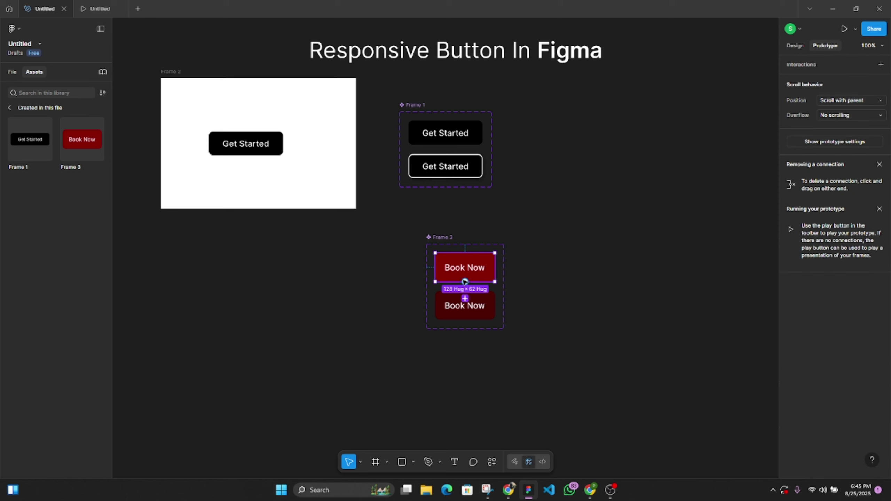
{"action": "left_click_drag", "start_coordinate": [464, 282], "coordinate": [468, 303]}
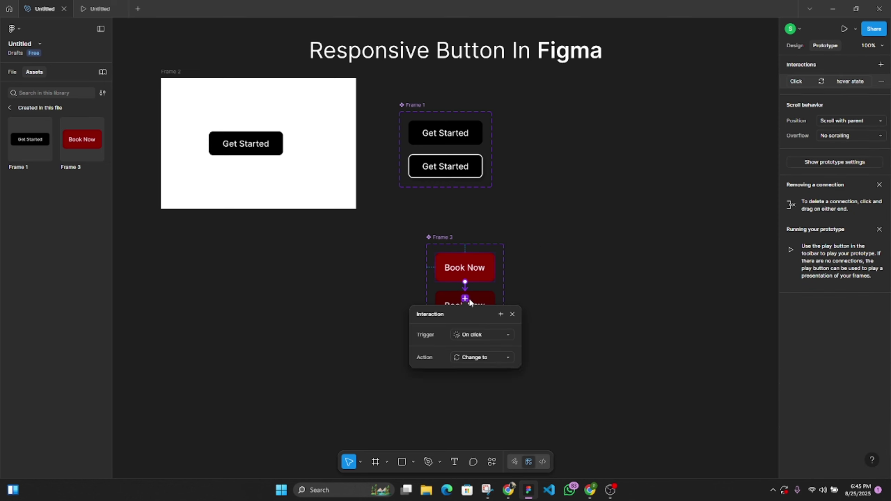
{"action": "left_click", "coordinate": [501, 334]}
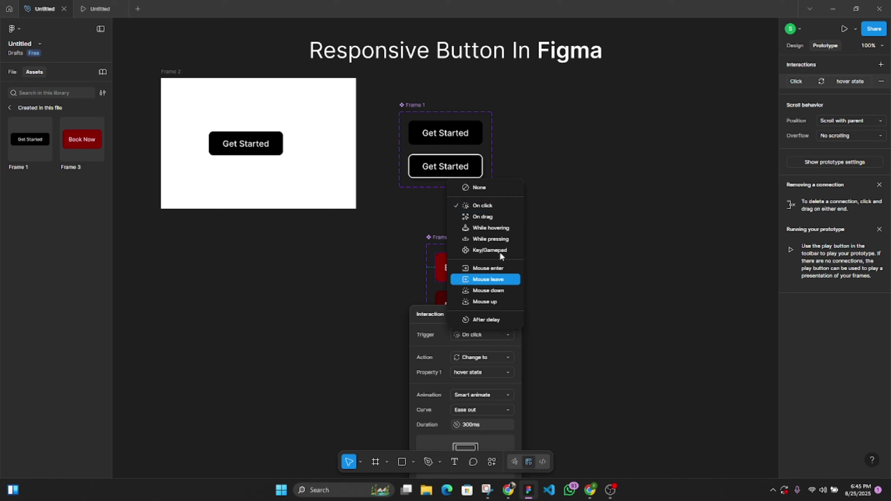
{"action": "left_click", "coordinate": [495, 228]}
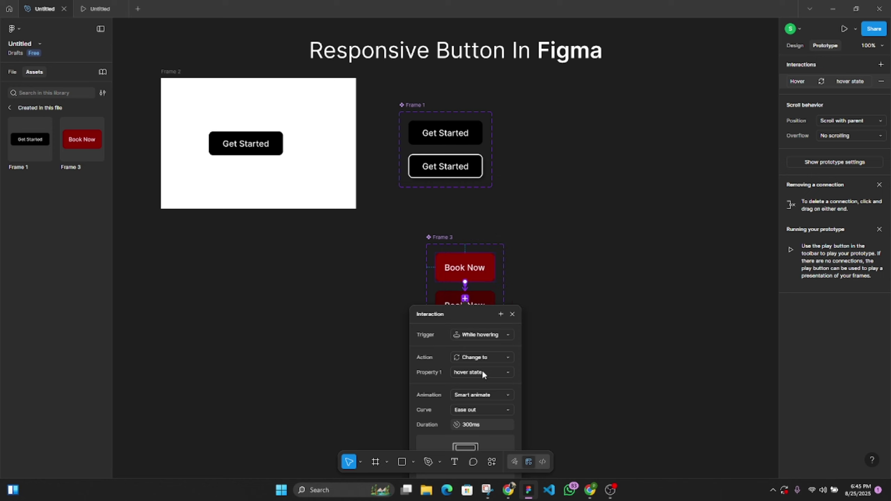
{"action": "left_click", "coordinate": [487, 395]}
{"action": "left_click", "coordinate": [487, 395]}
{"action": "left_click", "coordinate": [572, 314]}
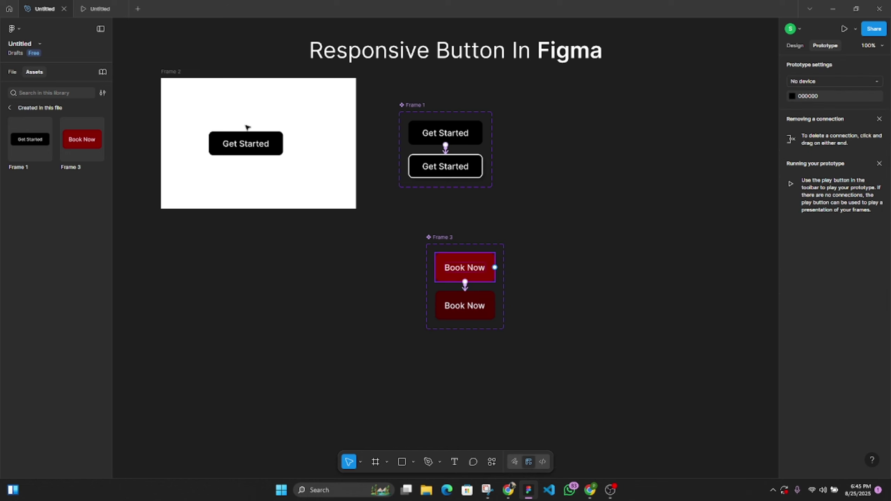
Extend the white Frame 2 downward to a height of 400 and place a Book Now instance below its Get Started button
{"action": "left_click", "coordinate": [189, 96]}
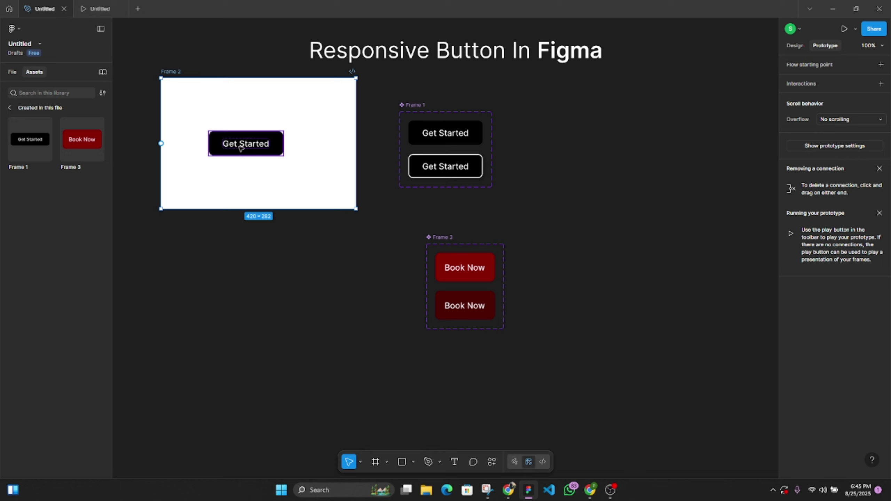
{"action": "left_click", "coordinate": [794, 45]}
{"action": "left_click_drag", "start_coordinate": [276, 209], "coordinate": [269, 262]}
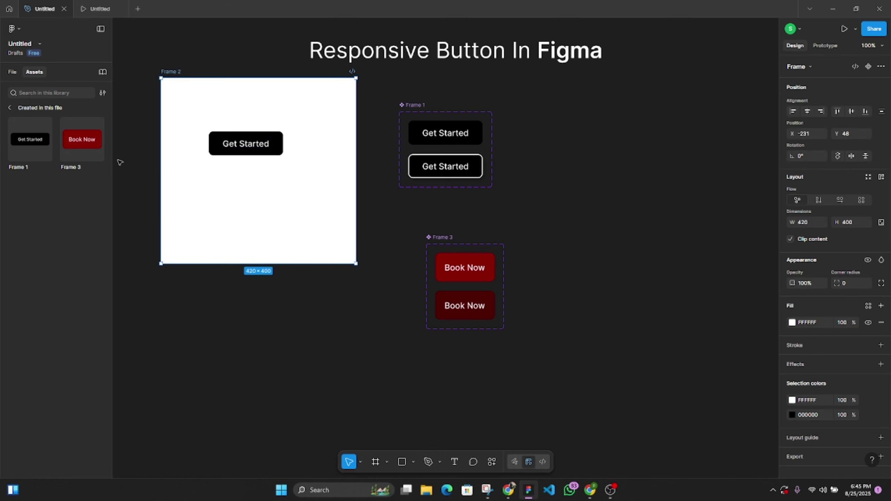
{"action": "left_click_drag", "start_coordinate": [81, 139], "coordinate": [250, 211]}
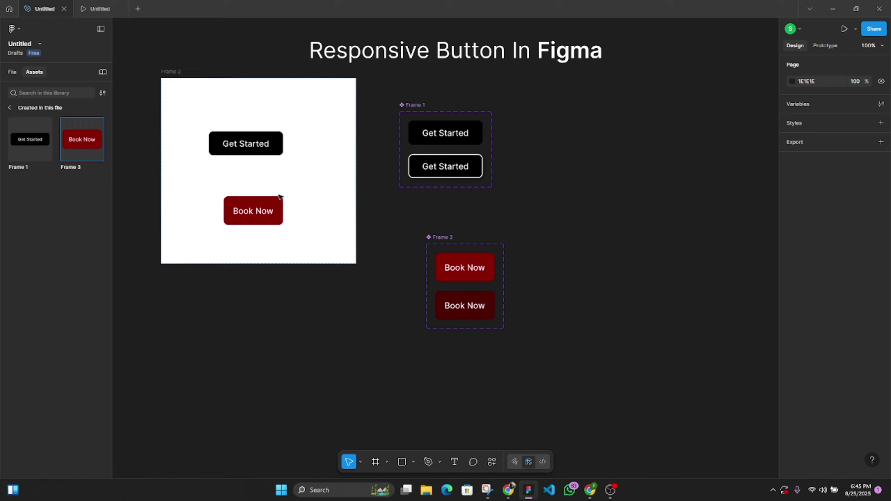
Preview the hover interactions of both buttons in the running prototype and return to the design file
{"action": "left_click", "coordinate": [91, 7]}
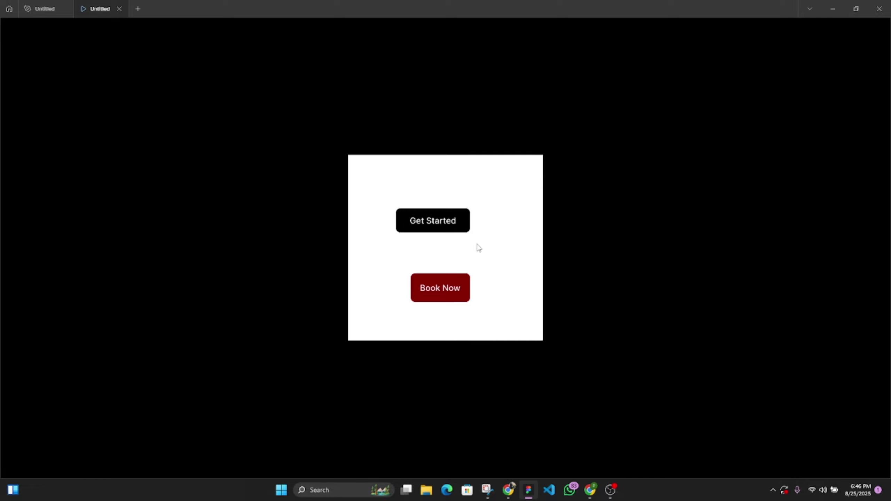
{"action": "left_click", "coordinate": [35, 9]}
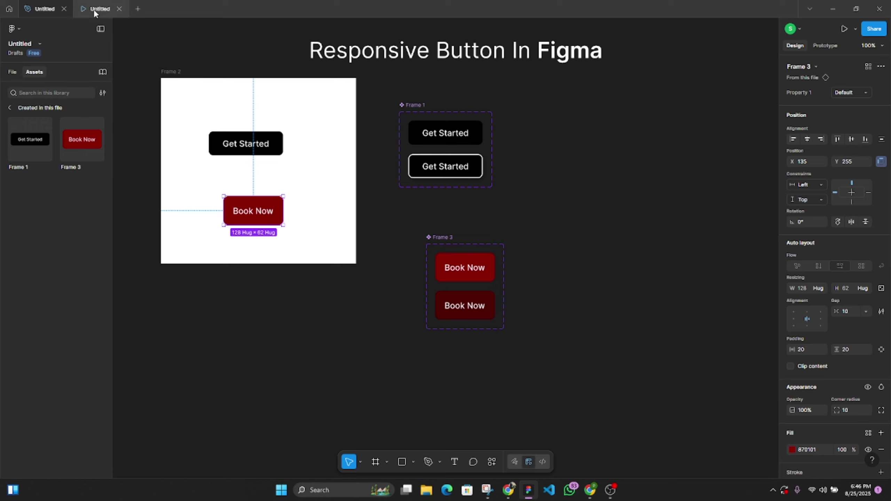
{"action": "mouse_move", "coordinate": [96, 9]}
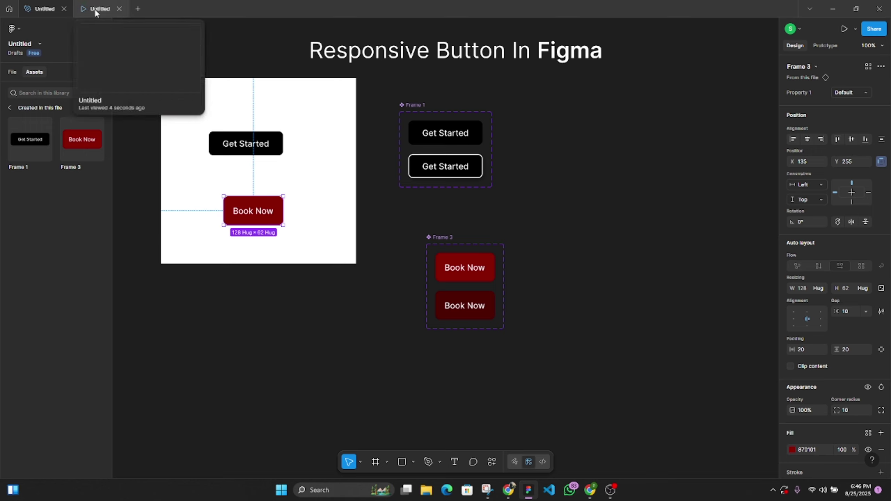